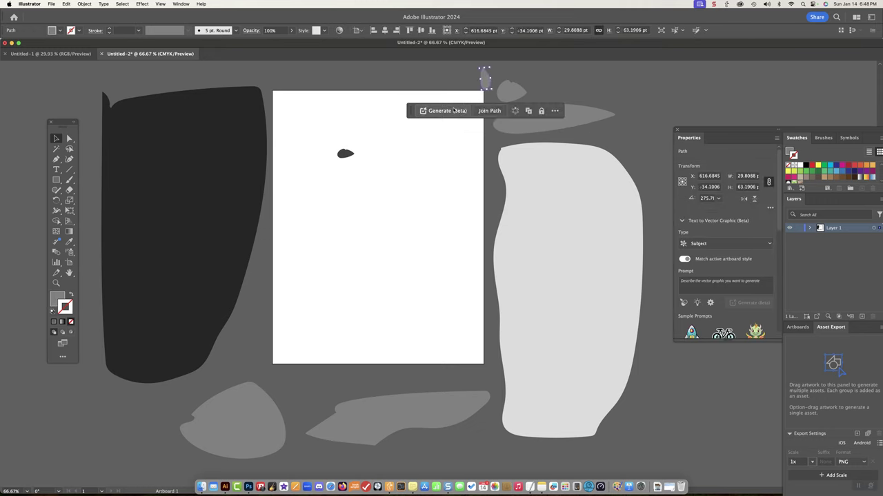
- Move the two small dark shapes off the artboard, placing them above the large light gray shape
drag(345, 153, 492, 141)
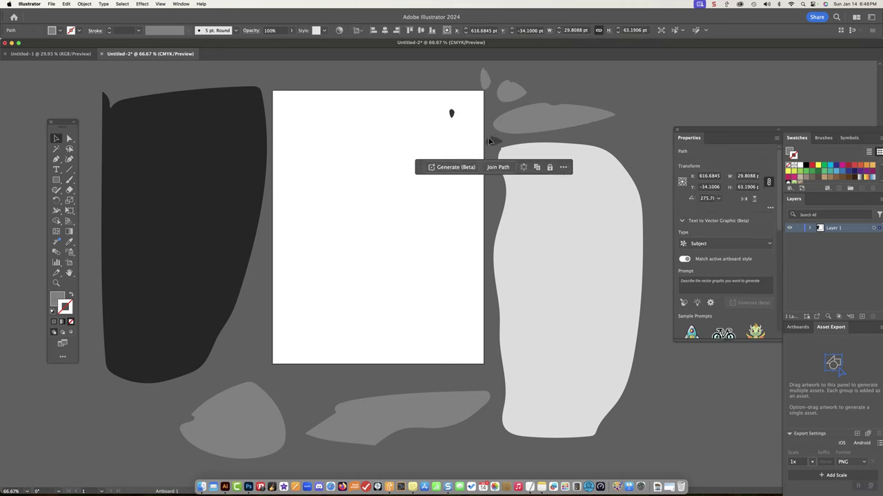
drag(428, 167, 487, 114)
click(452, 115)
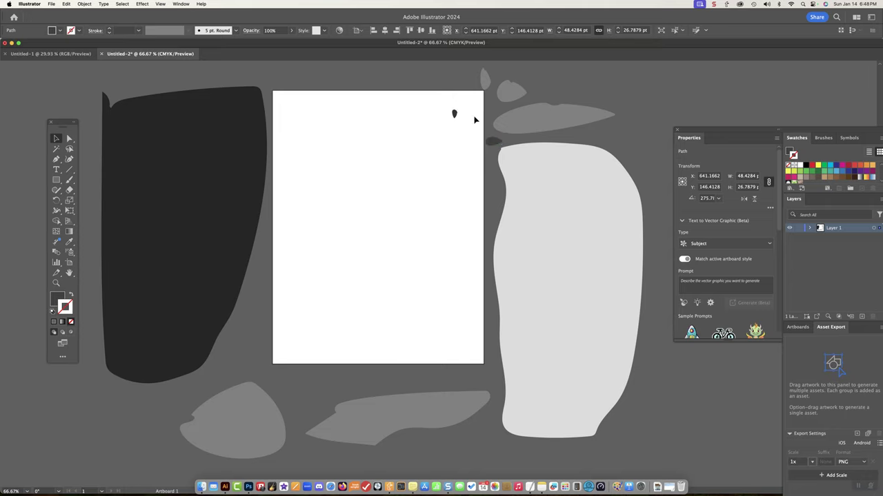
click(569, 138)
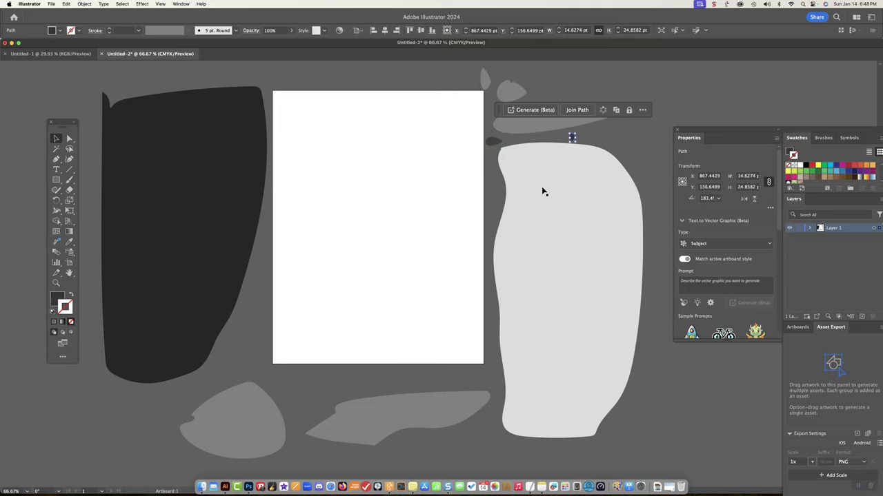
click(601, 141)
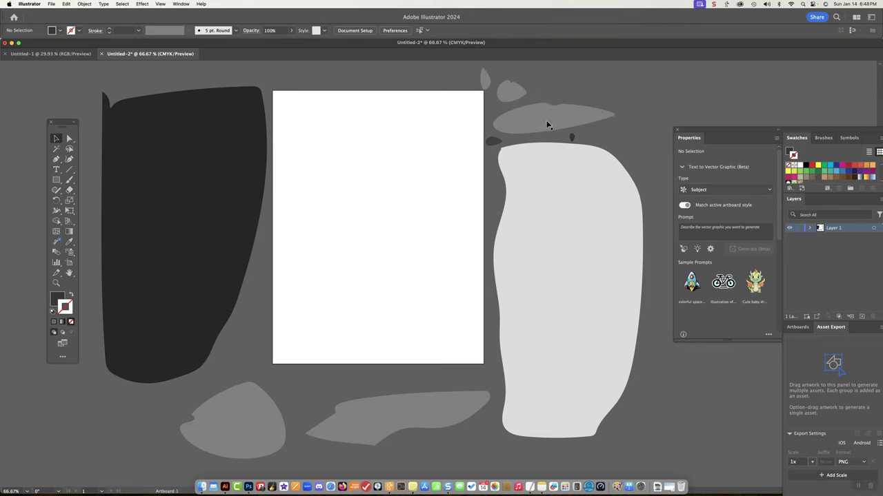
- Stack the three medium gray shapes on the artboard from largest to smallest, with the long leaf shape uppermost
drag(549, 124, 384, 158)
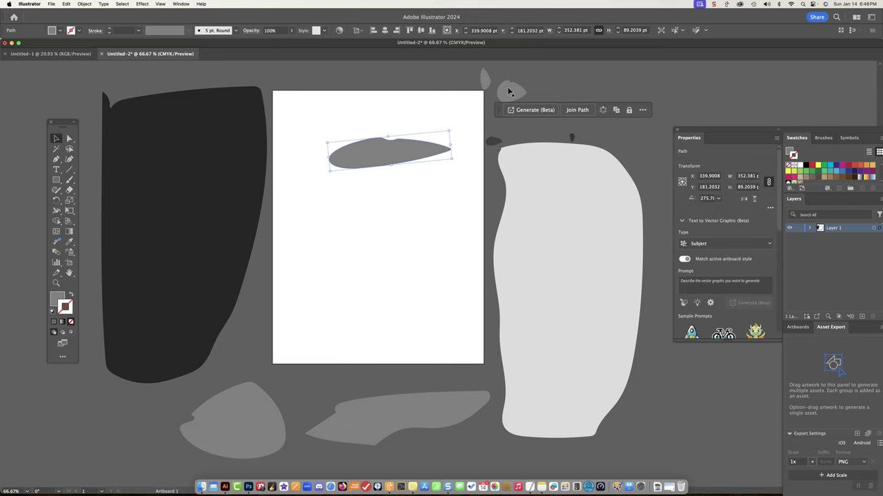
drag(508, 87, 387, 167)
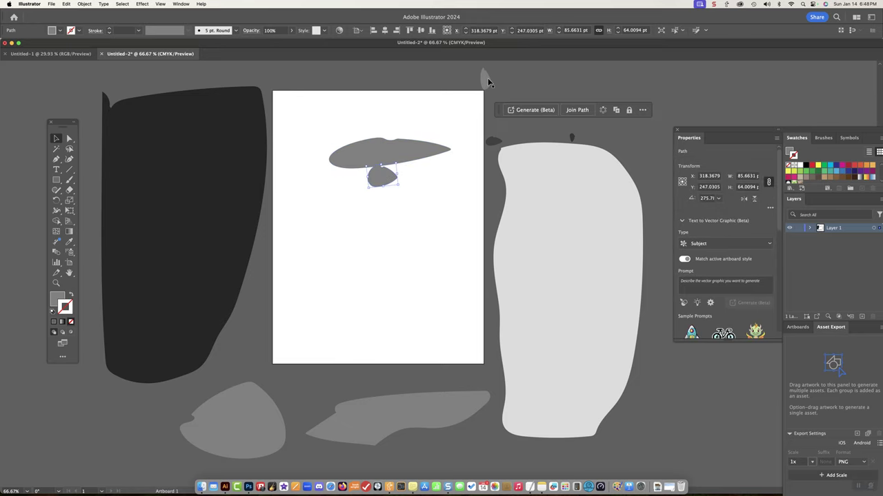
drag(485, 80, 381, 201)
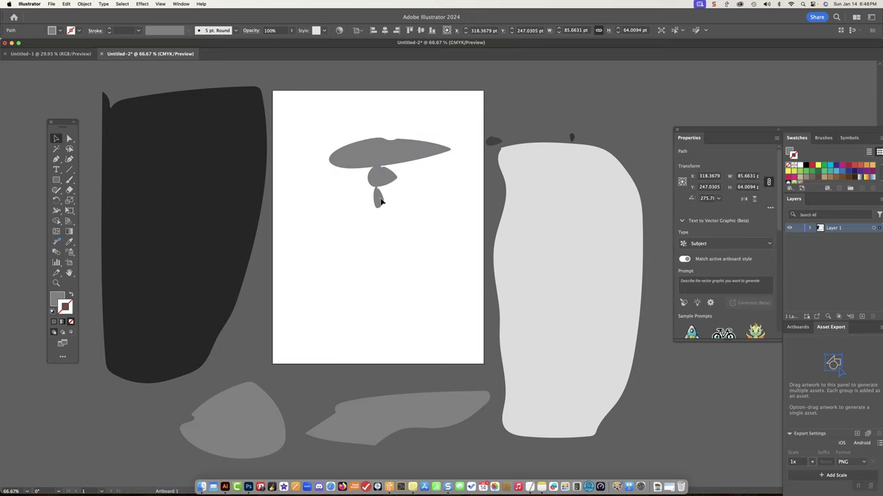
- Isolate the long leaf shape, recolor its fill to light gray D6D4D4, and exit isolation mode
double_click(379, 158)
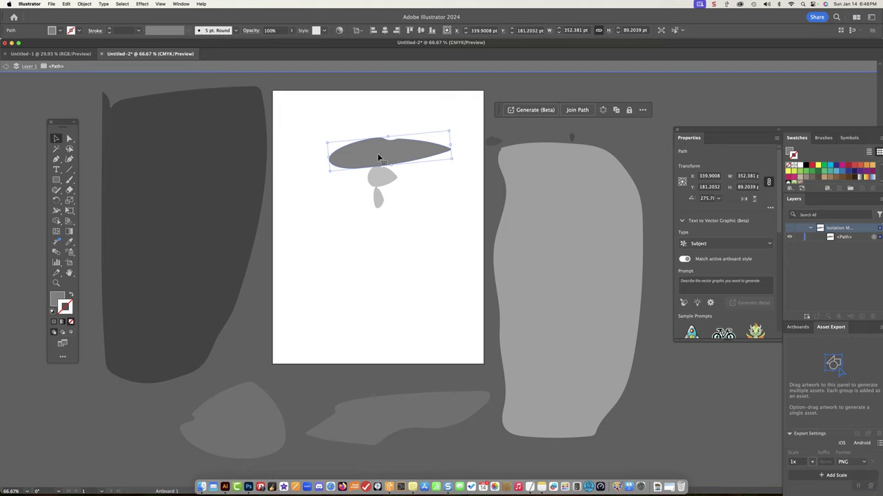
double_click(58, 300)
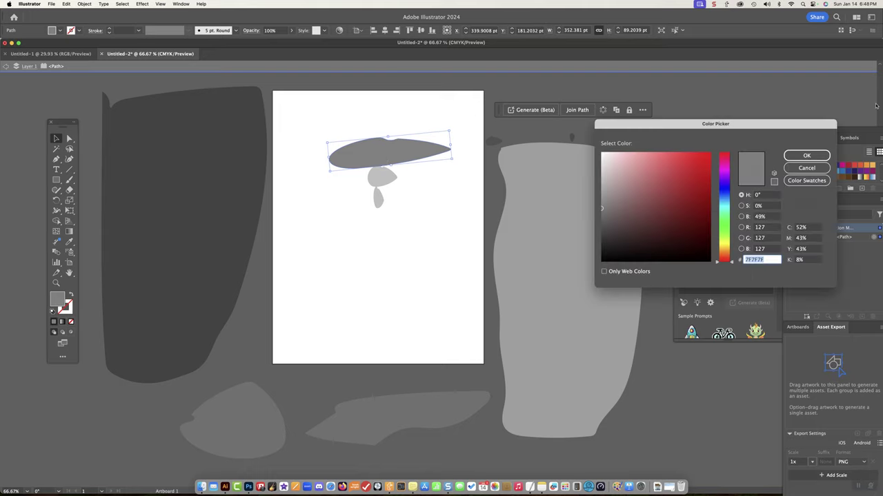
drag(602, 183, 603, 170)
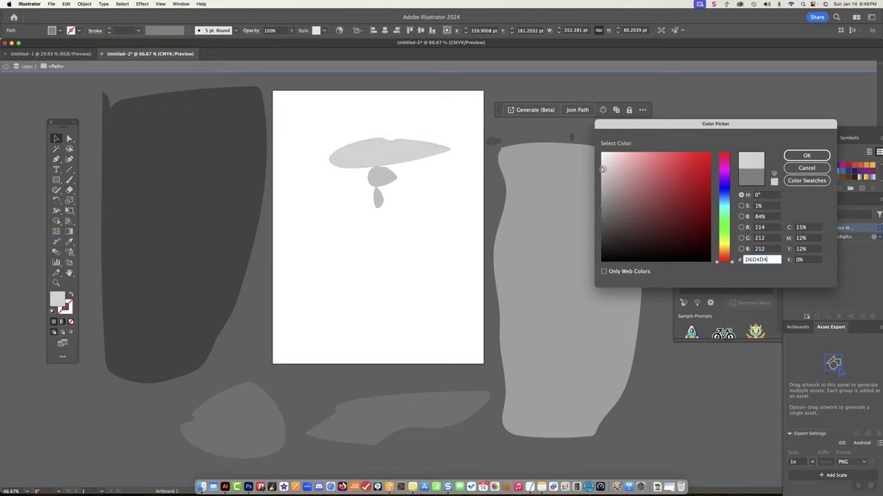
click(807, 155)
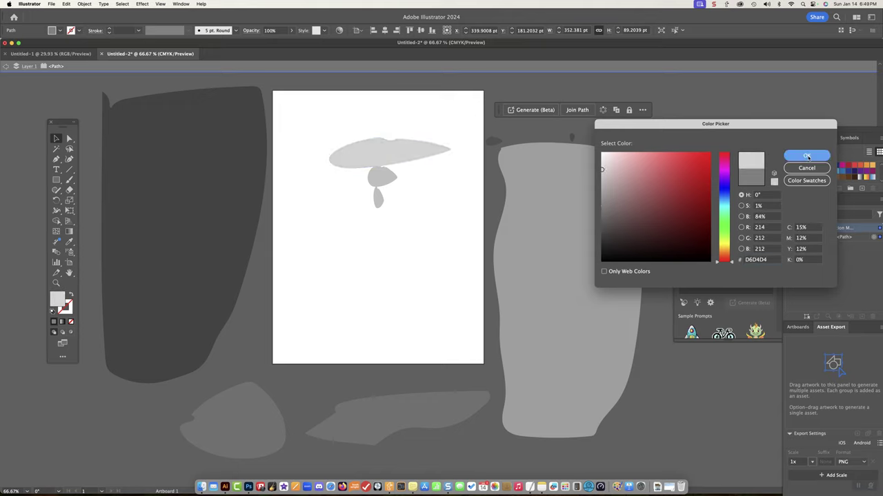
click(450, 225)
key(Escape)
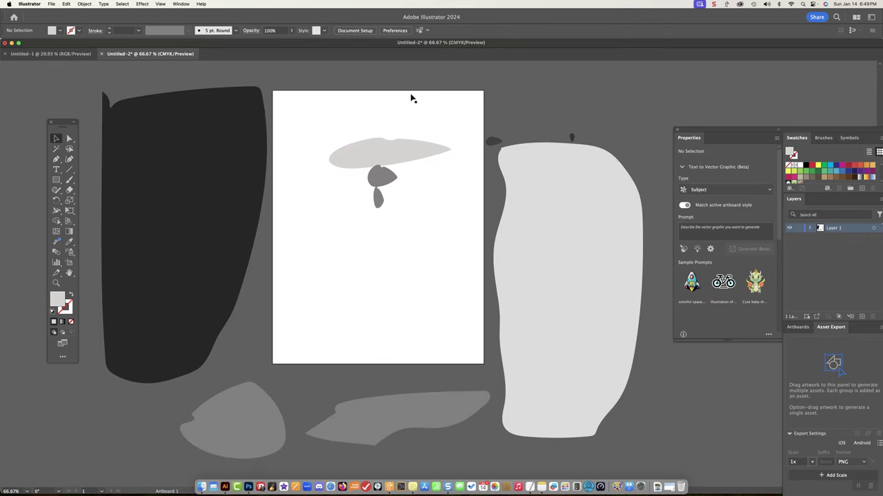
- Add the two small dark shapes beneath the gray stack on the artboard, the smallest one lowest
drag(493, 144, 380, 214)
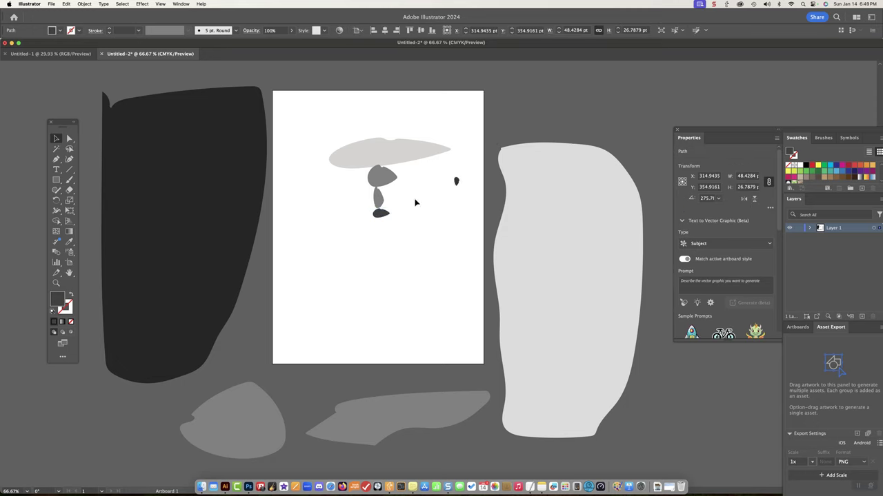
click(380, 219)
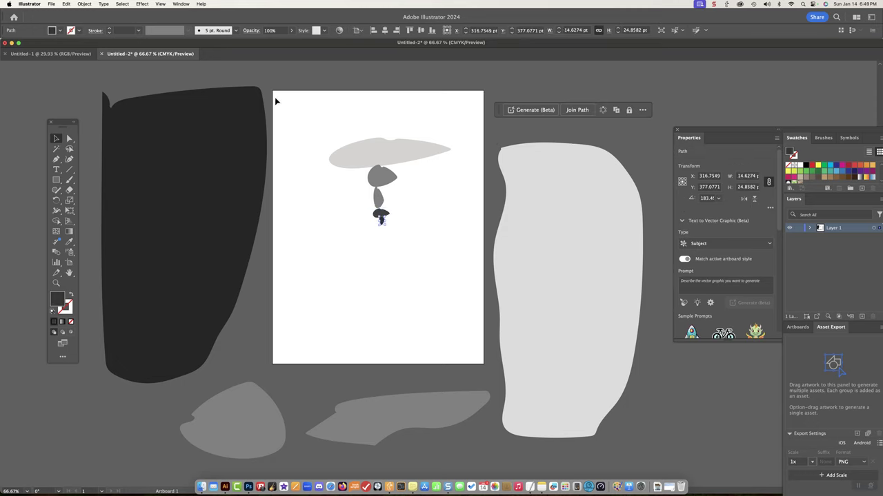
click(382, 237)
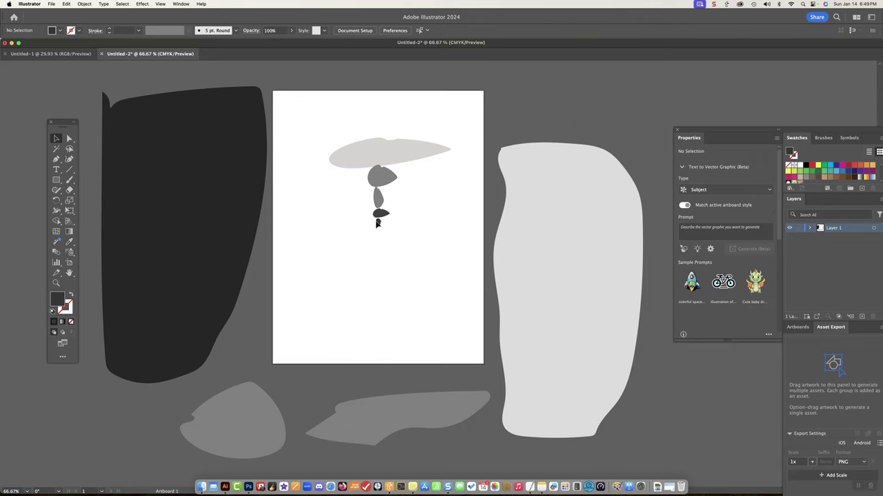
click(377, 223)
click(384, 238)
- Clear the artboard by moving the five stacked shapes out beside and above the large light gray shape
drag(363, 162, 526, 126)
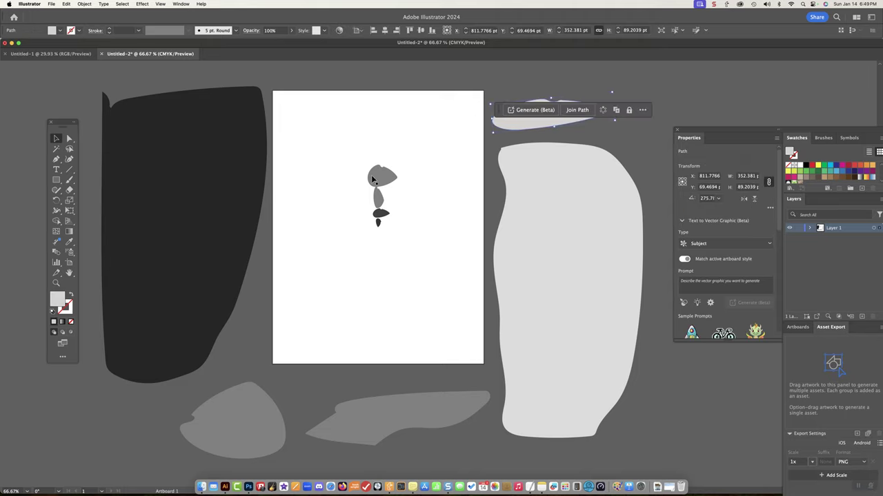
drag(390, 182, 516, 96)
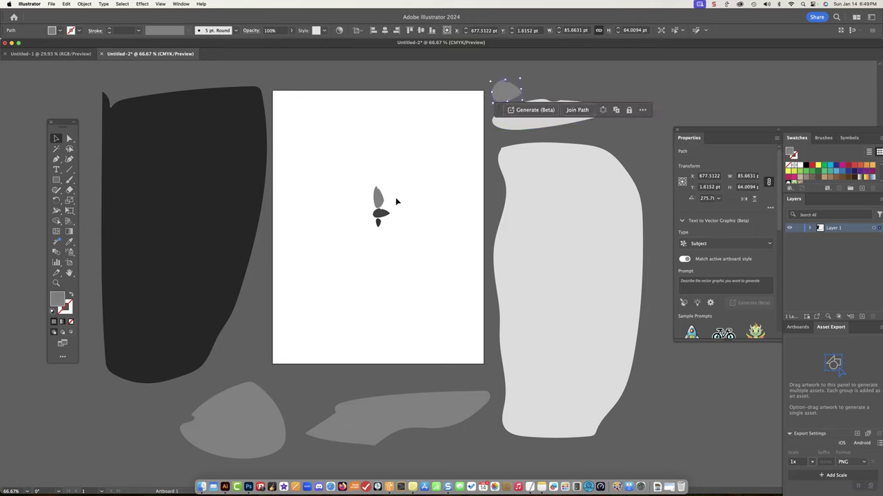
click(378, 204)
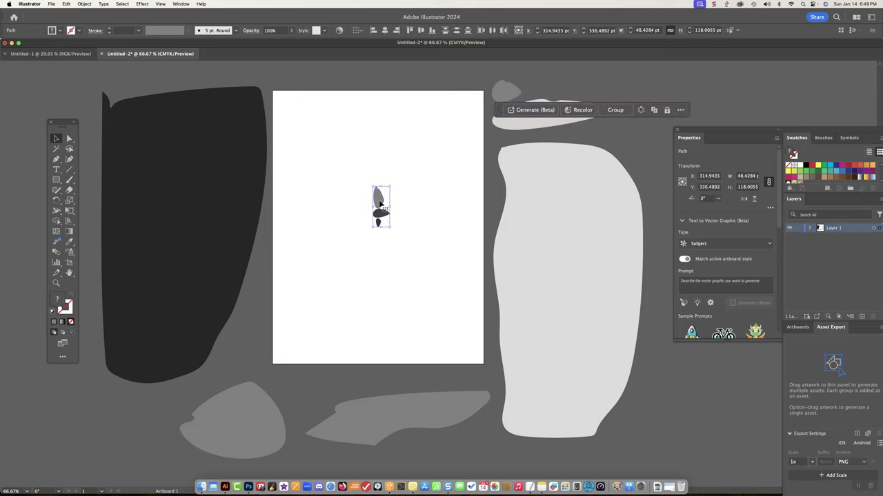
drag(380, 205, 494, 191)
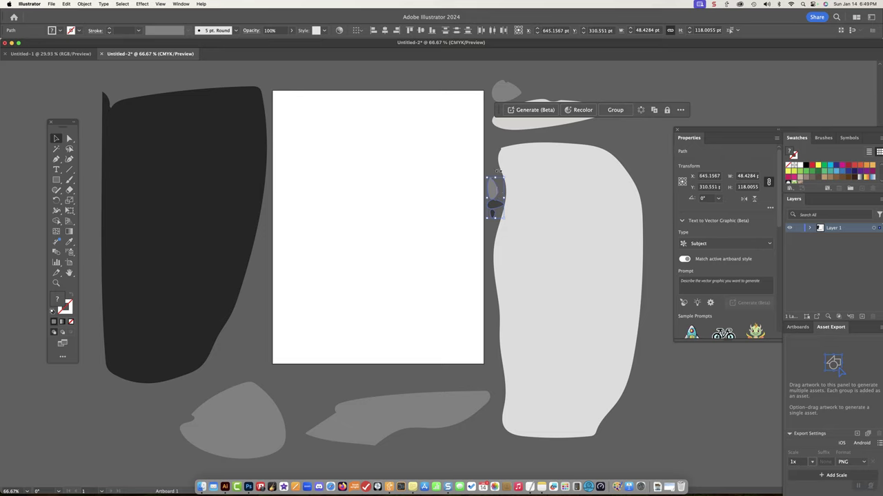
click(494, 191)
click(499, 194)
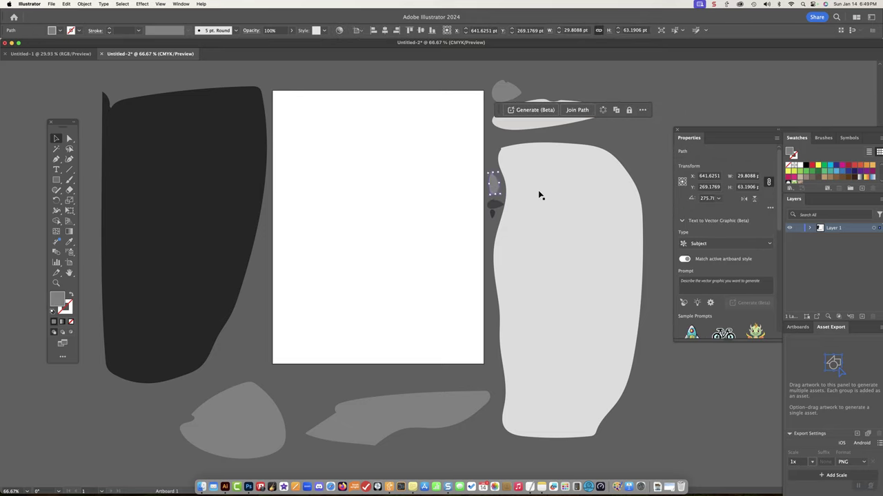
- Move the large dark shape over the artboard's left side and the large light gray shape over its right side
drag(191, 228, 334, 211)
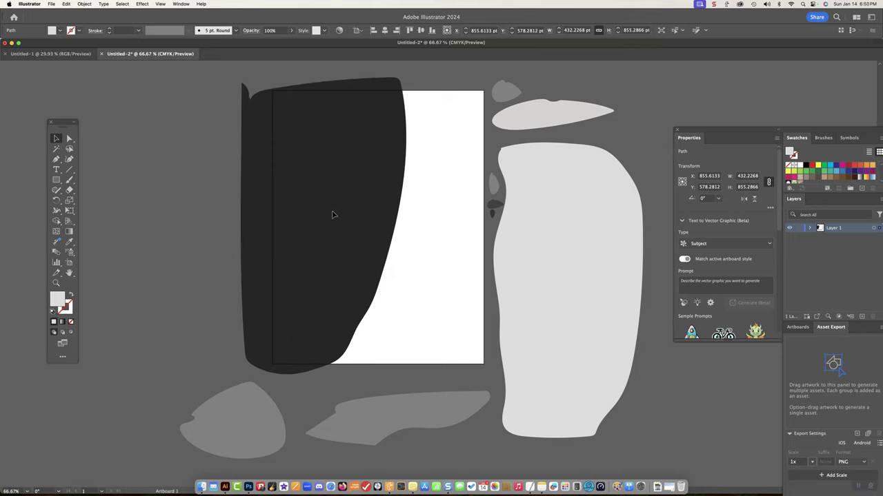
drag(544, 265, 418, 199)
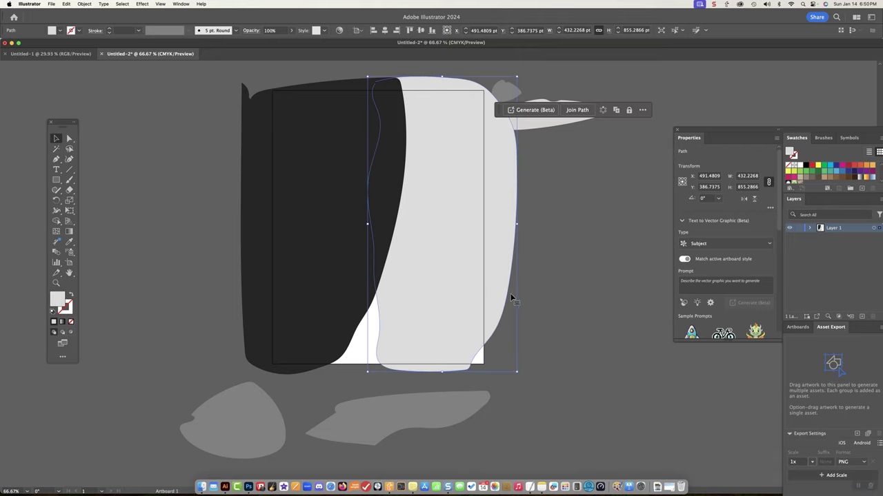
click(530, 296)
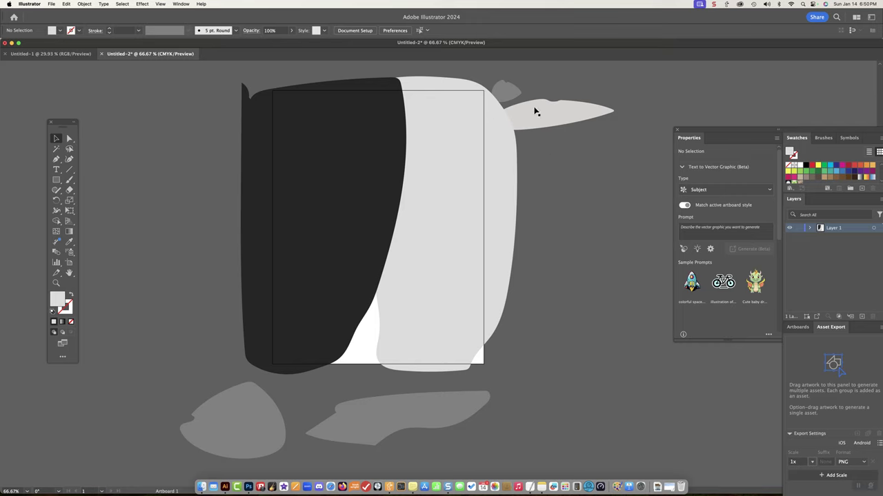
- Move the light leaf and the four smaller shapes farther from the artboard, shifting the large light shape aside to uncover the hidden ones
drag(535, 111, 563, 112)
drag(507, 96, 564, 87)
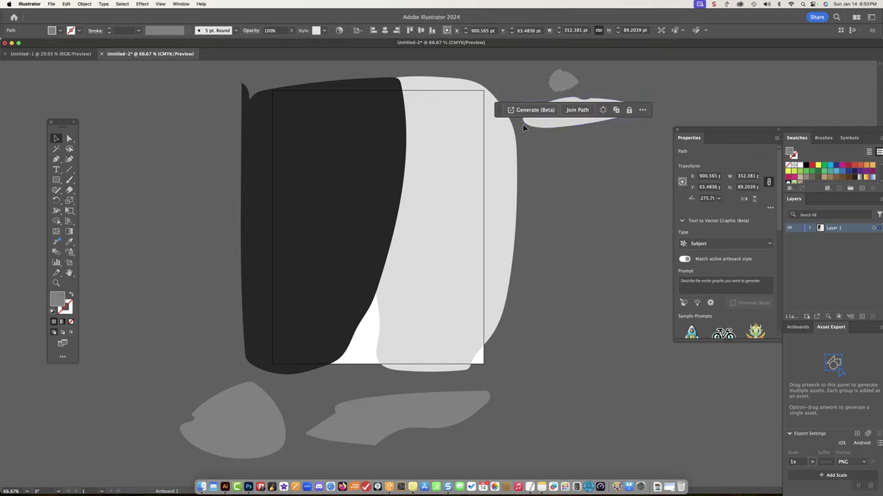
drag(503, 172, 448, 181)
click(449, 180)
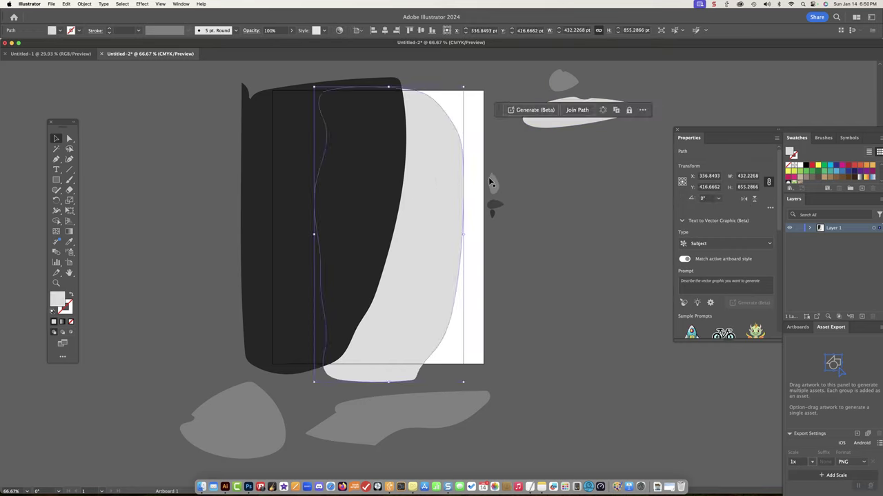
drag(497, 219, 486, 166)
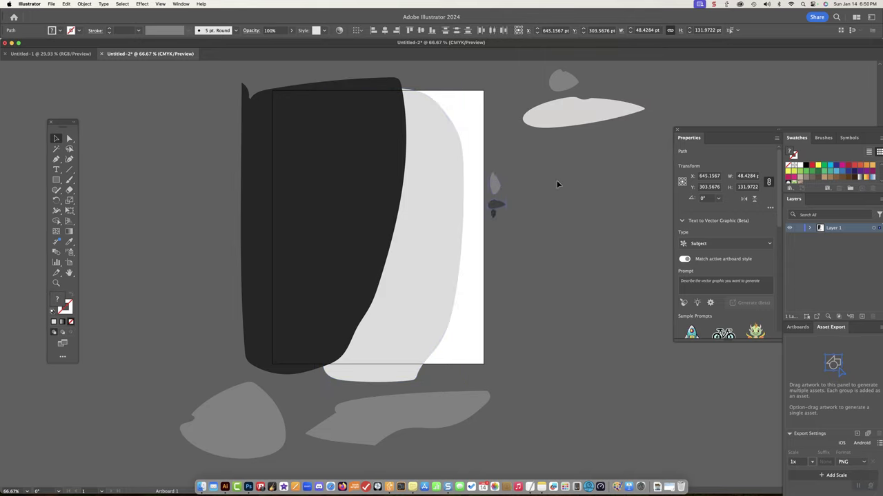
drag(495, 200, 604, 200)
click(520, 204)
- Shift the large light shape and the large dark shape rightward so a narrow white gap separates them on the artboard
drag(425, 230, 498, 223)
click(539, 231)
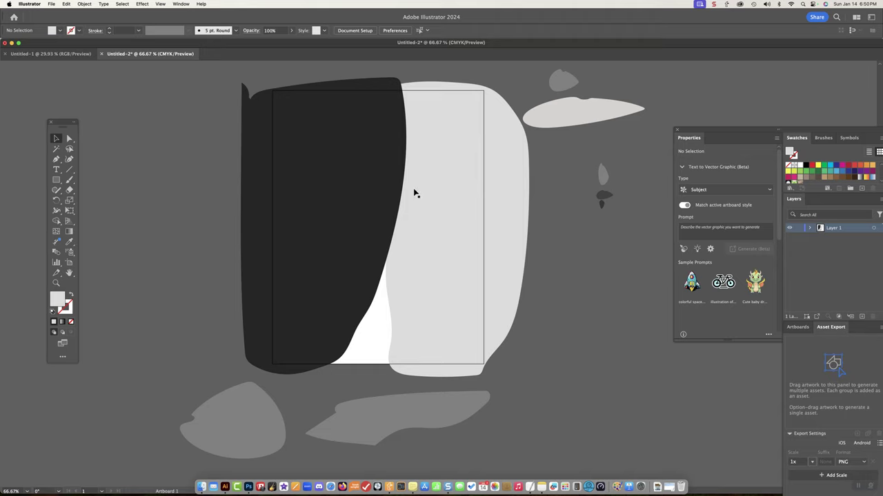
mouse_move(414, 193)
mouse_down()
mouse_move(419, 209)
mouse_move(460, 205)
mouse_move(415, 209)
mouse_move(465, 204)
mouse_up()
drag(364, 218, 383, 216)
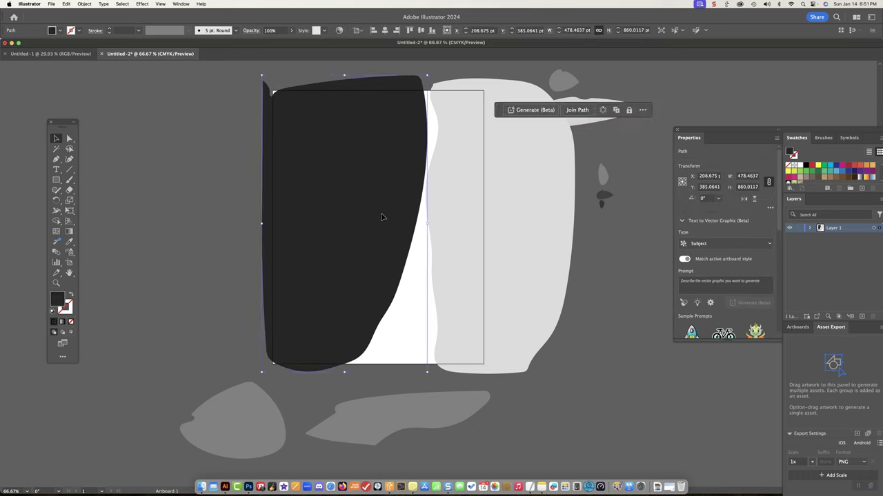
click(607, 291)
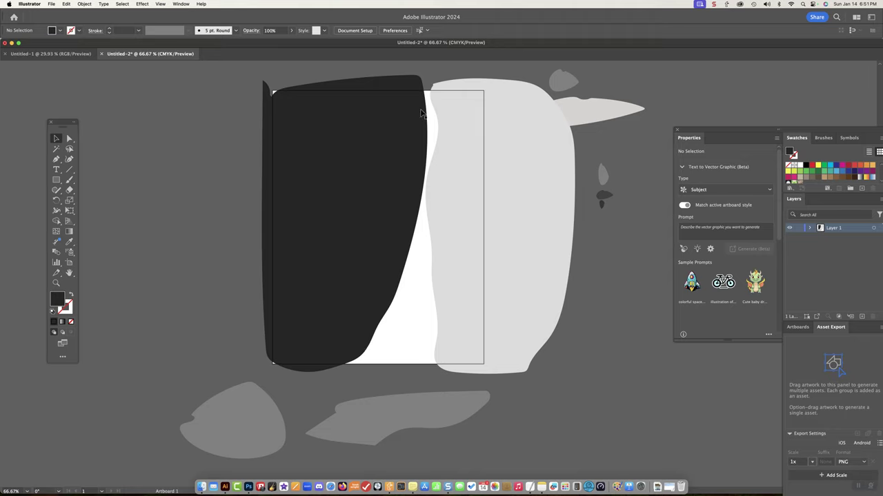
- Expand Layer 1 to list its paths and reposition the light gray leaf just outside the large light shape
drag(578, 107, 648, 86)
click(810, 229)
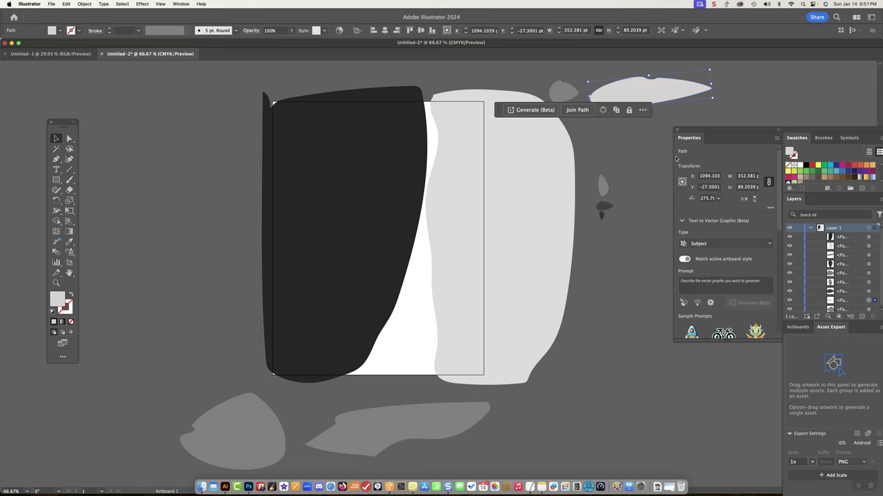
drag(642, 90, 609, 118)
click(543, 177)
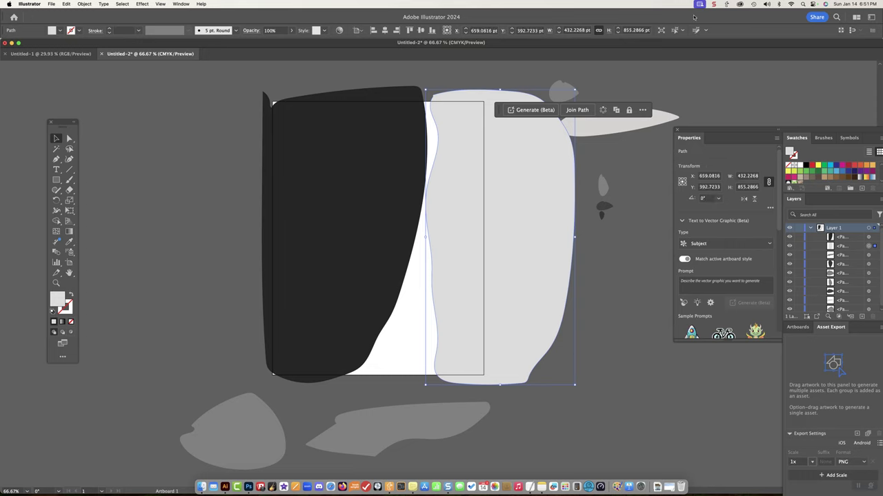
click(714, 5)
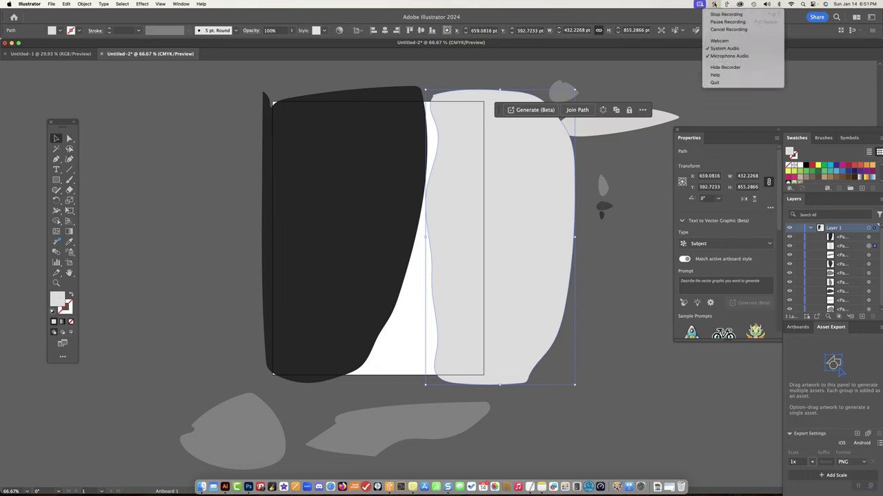
click(727, 21)
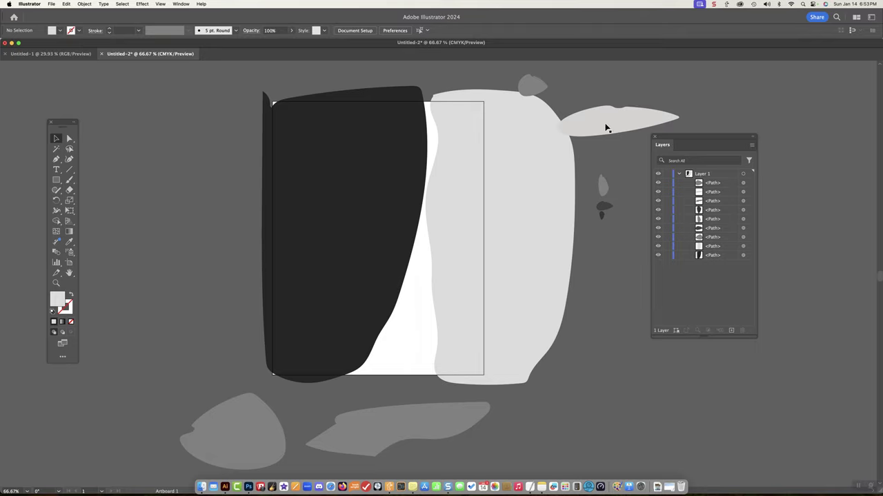
- Move the light gray leaf, the small gray leaf and the two small dark shapes onto the dark shape's inner edge, stacked vertically
drag(606, 128, 403, 278)
drag(602, 186, 409, 232)
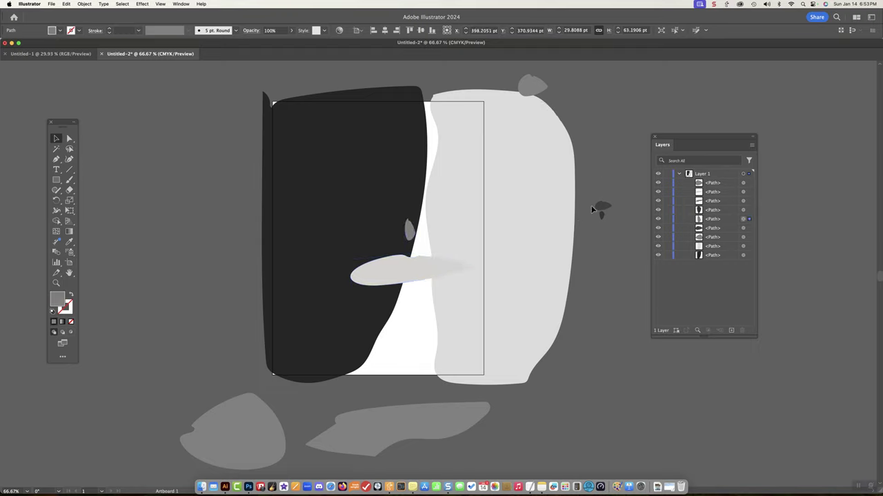
click(412, 206)
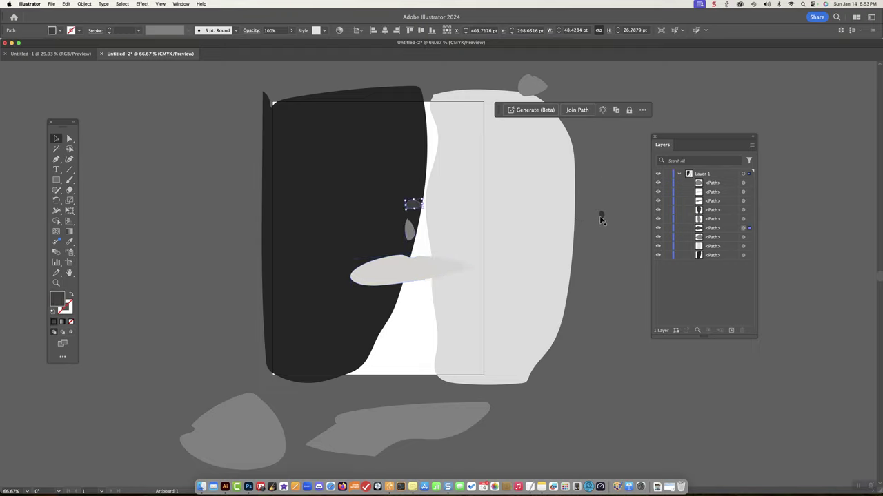
click(598, 214)
click(413, 189)
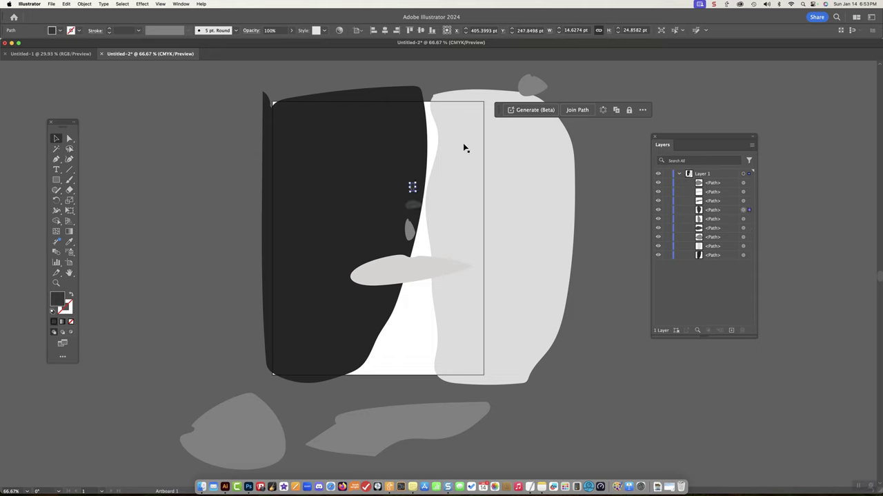
- Place the small gray shape above the stack, the long gray shape across its base and the large rounded gray shape over the artboard's top edge
drag(524, 87, 413, 168)
drag(417, 428, 440, 315)
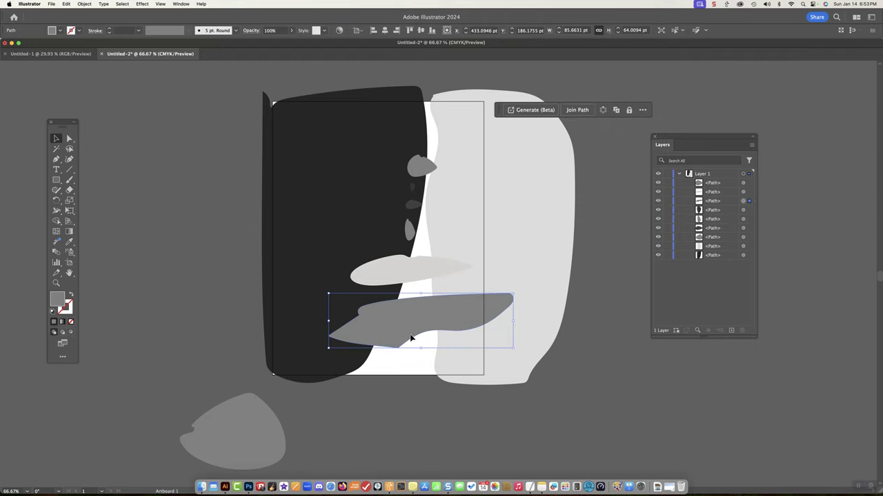
drag(250, 425, 441, 104)
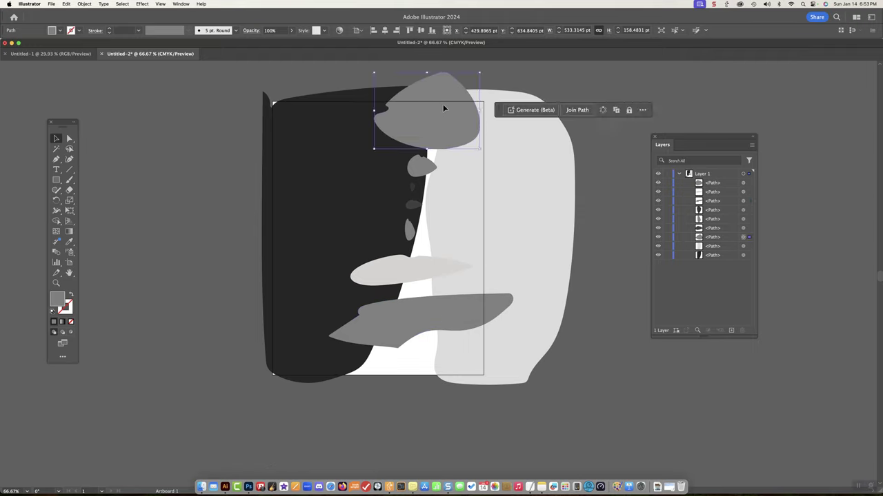
- Switch the document to Trim View to hide artwork outside the artboard, and clear the selection
click(160, 4)
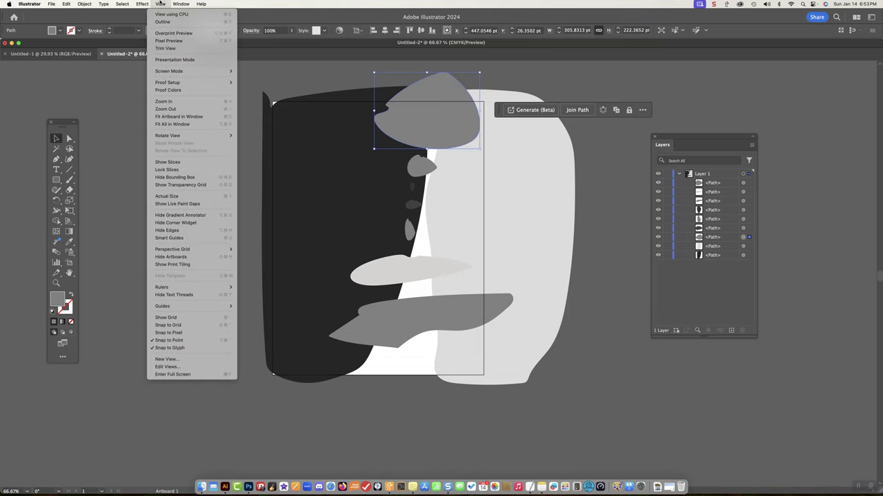
click(166, 48)
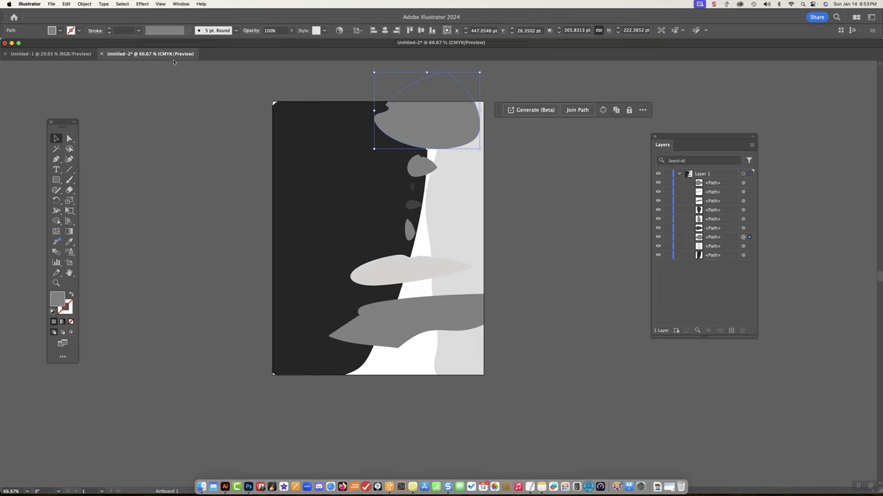
click(545, 186)
click(596, 184)
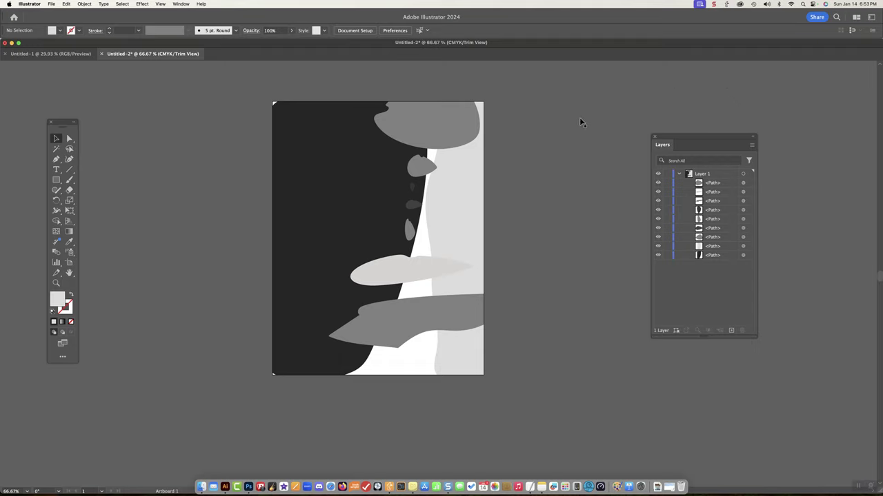
- Shift the long and large rounded gray shapes leftward fully inside the artboard, and move the small gray shape across the white gap
drag(421, 314, 387, 320)
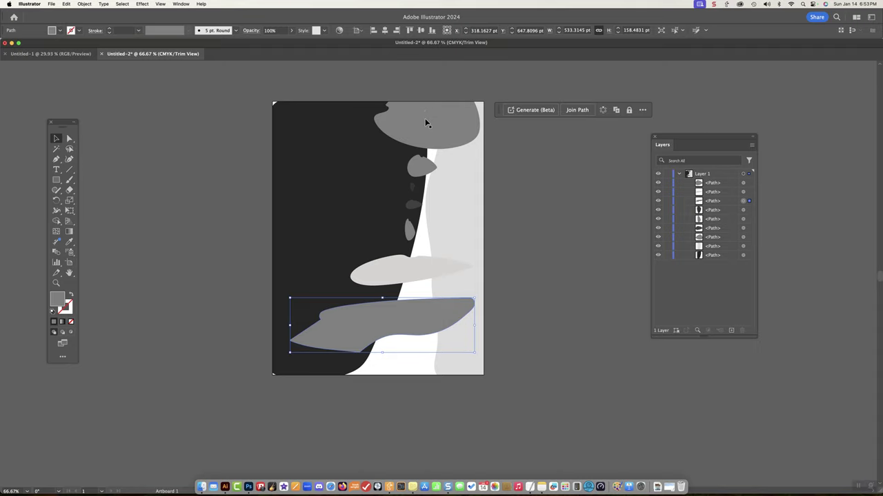
drag(428, 114, 374, 150)
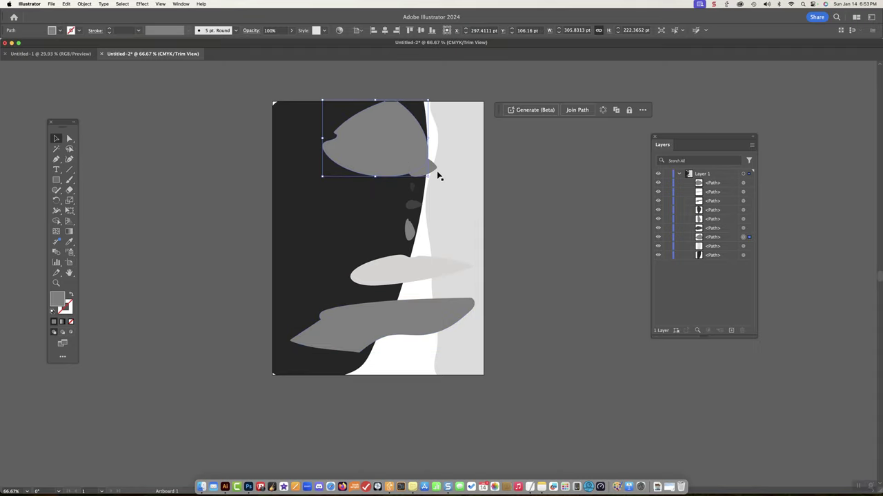
drag(436, 173, 447, 194)
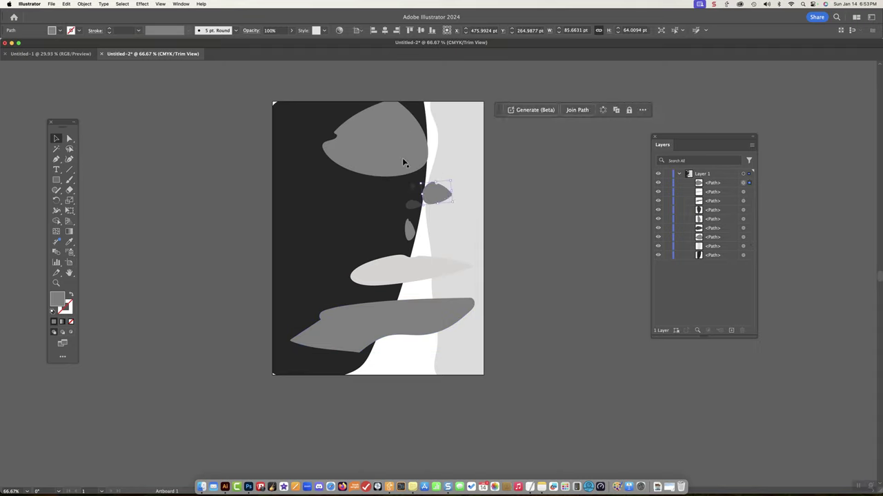
mouse_move(384, 154)
mouse_down()
mouse_move(299, 172)
mouse_move(366, 156)
mouse_move(375, 164)
mouse_up()
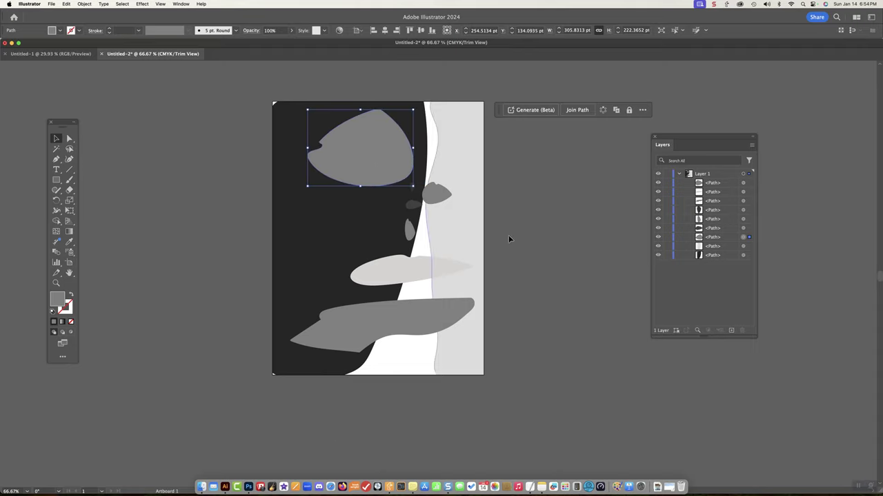
click(491, 205)
click(592, 196)
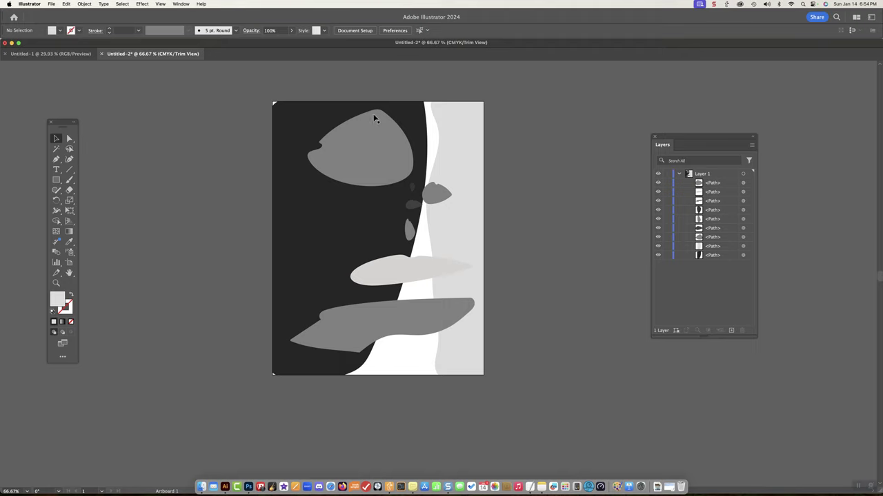
- Shift the large rounded gray shape and the long gray shape partly past the artboard's left edge so that edge crops them
drag(368, 150, 299, 158)
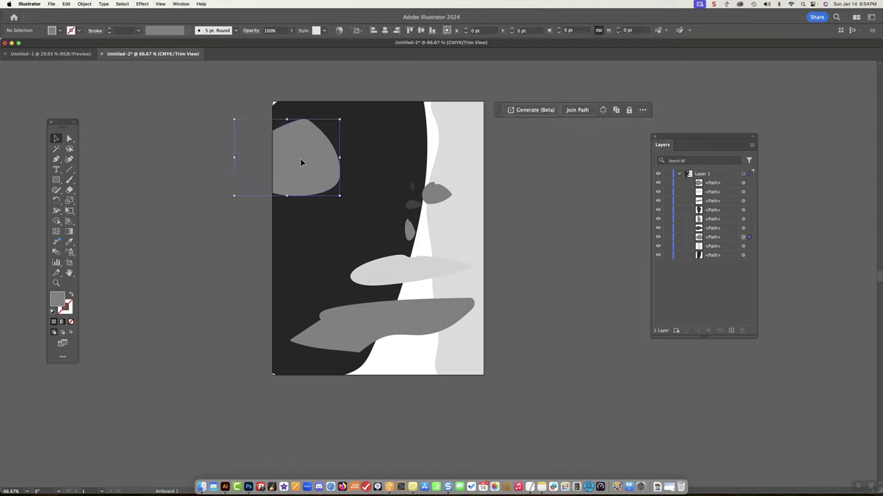
click(552, 176)
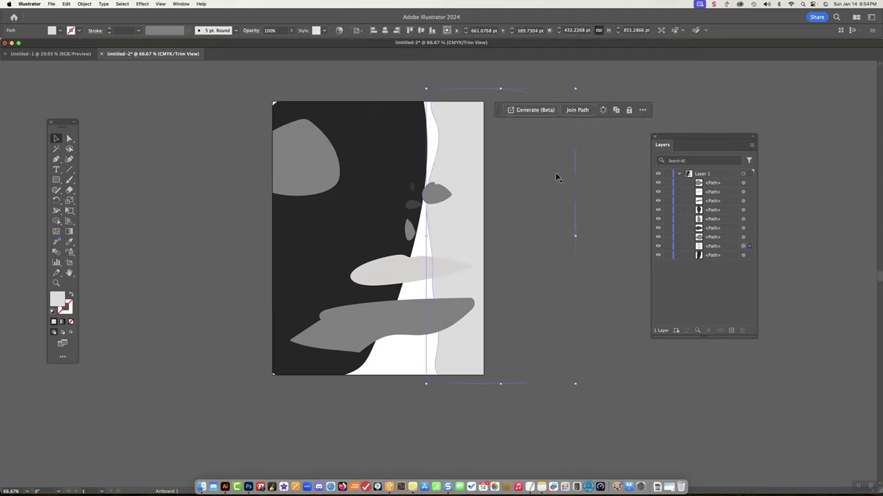
click(590, 163)
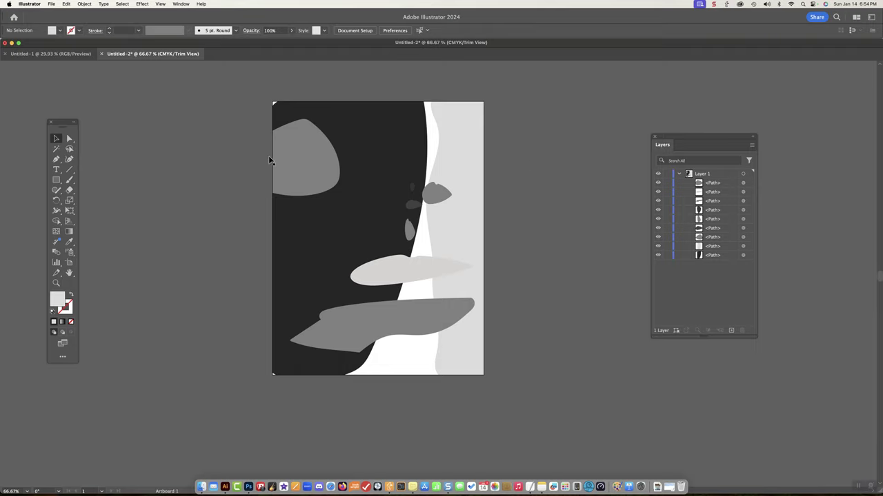
drag(362, 306, 295, 309)
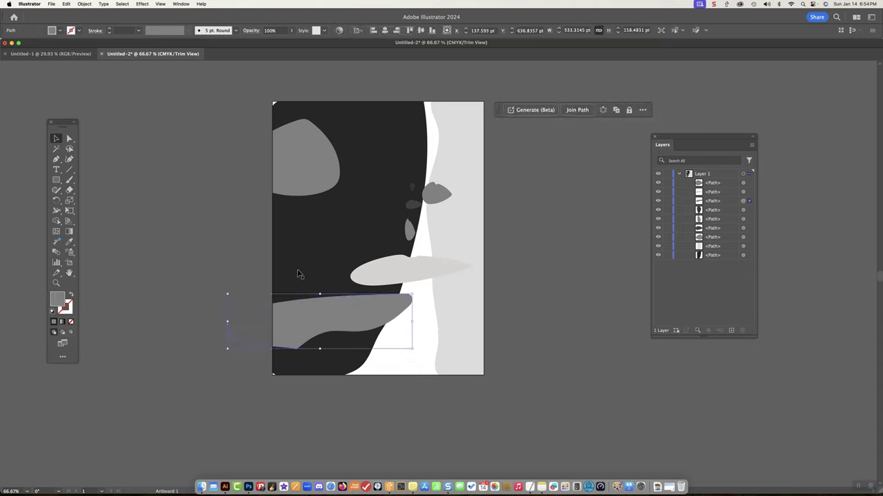
click(469, 236)
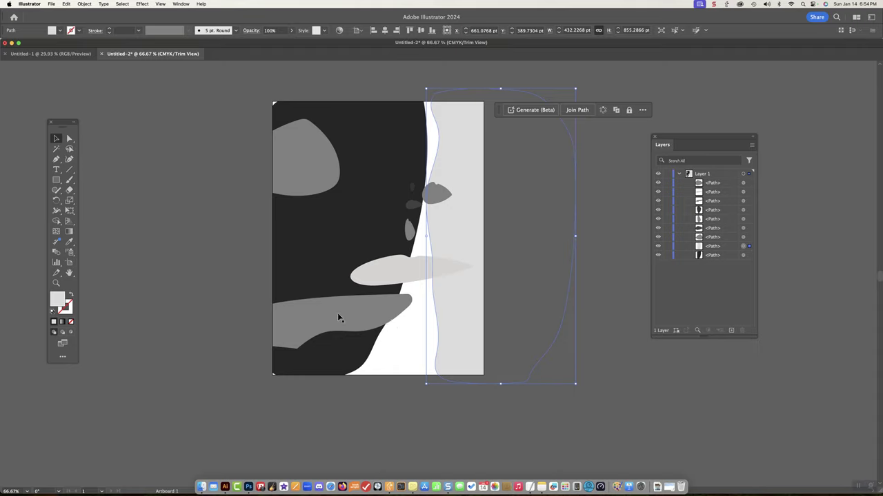
drag(339, 318, 315, 316)
- Move the light leaf, small gray leaf, small dark oval and small gray shape leftward so they lie entirely within the large dark shape
drag(385, 273, 323, 268)
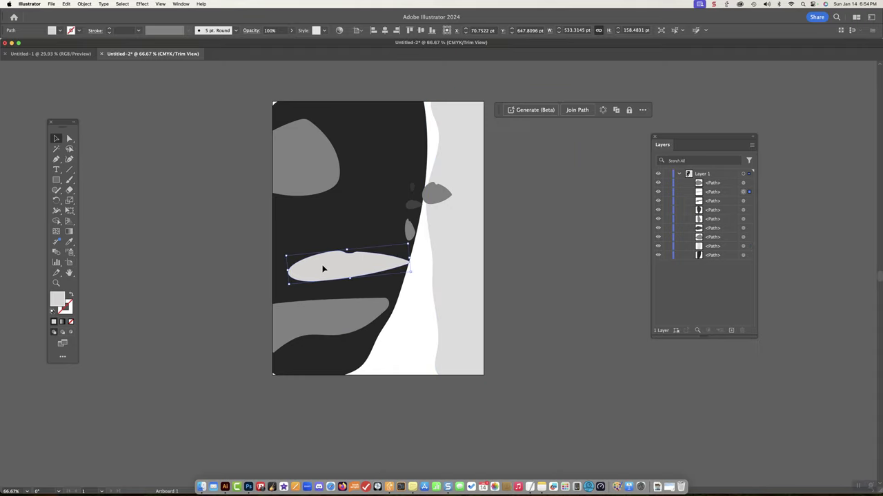
drag(408, 231, 311, 223)
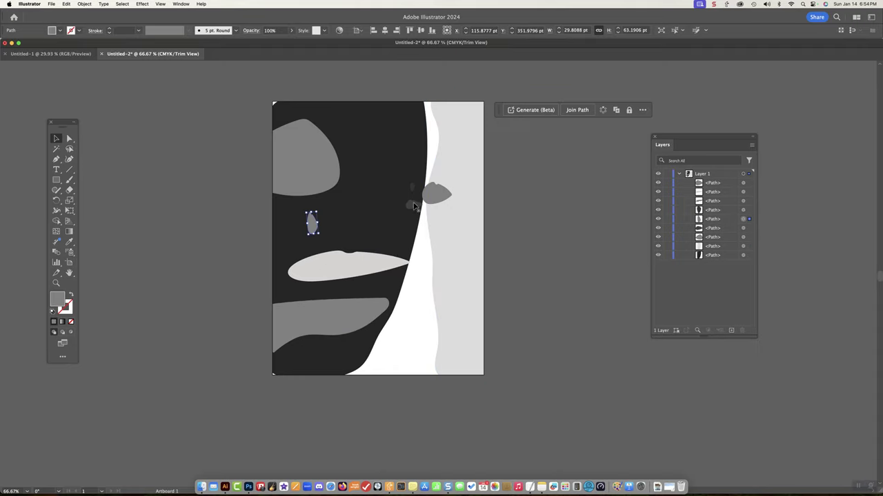
drag(414, 207, 394, 217)
drag(436, 194, 368, 195)
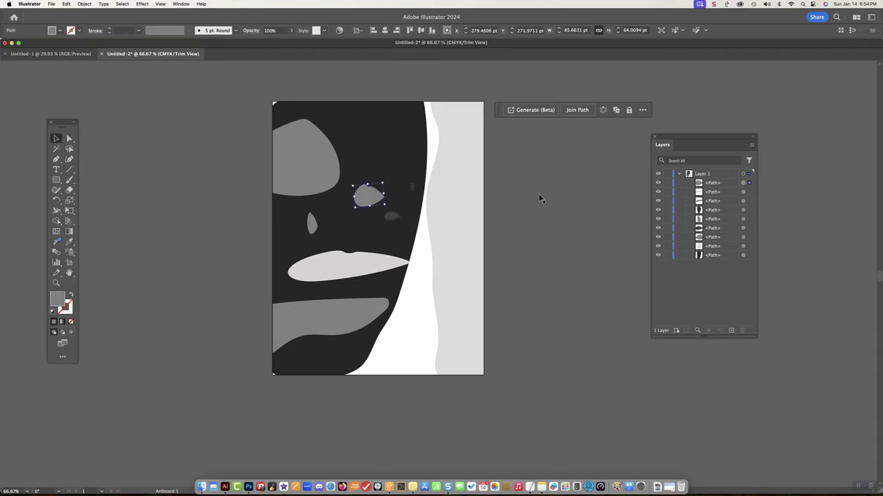
click(552, 204)
drag(370, 266, 358, 268)
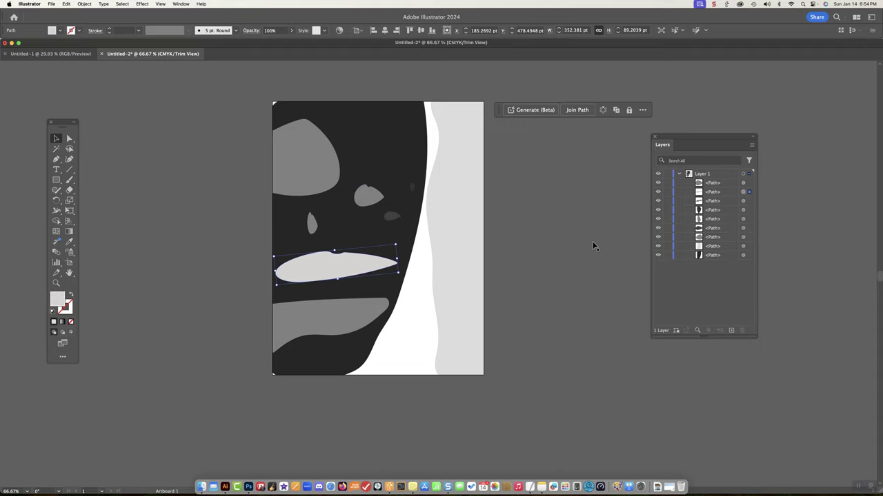
click(589, 245)
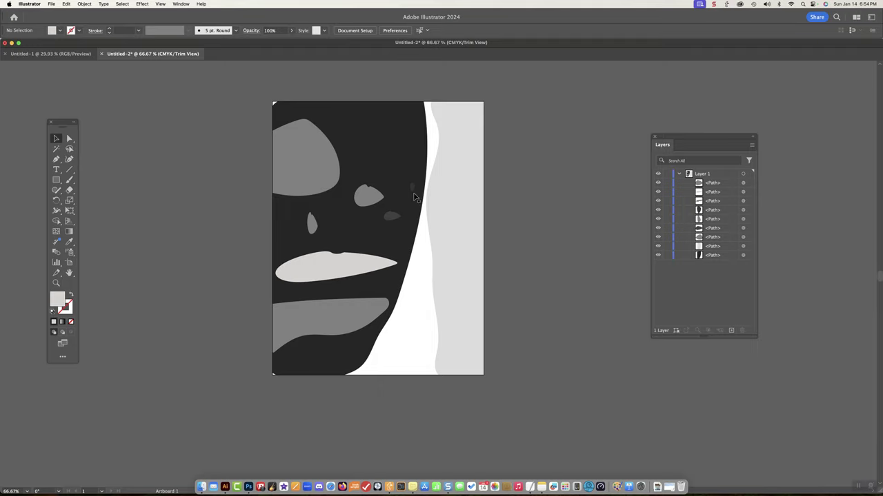
- Shift the light gray leaf rightward so its tip crosses the white gap to the large light shape
drag(363, 264, 393, 269)
click(430, 269)
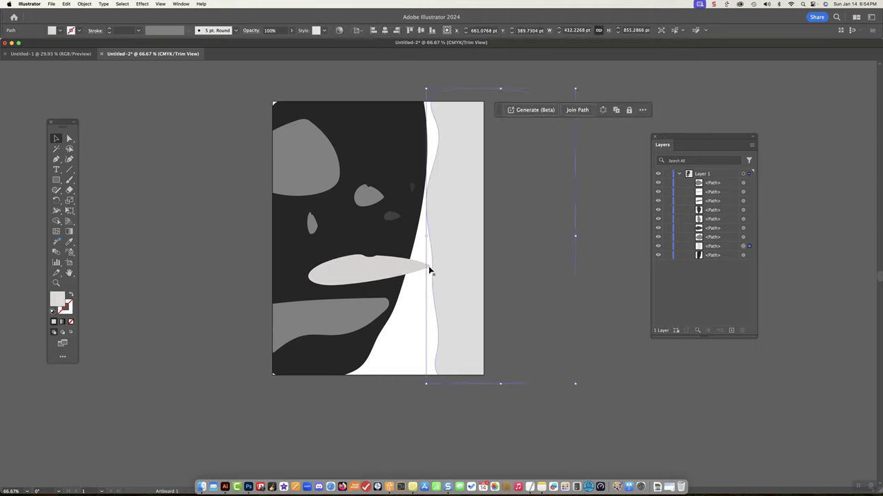
click(483, 409)
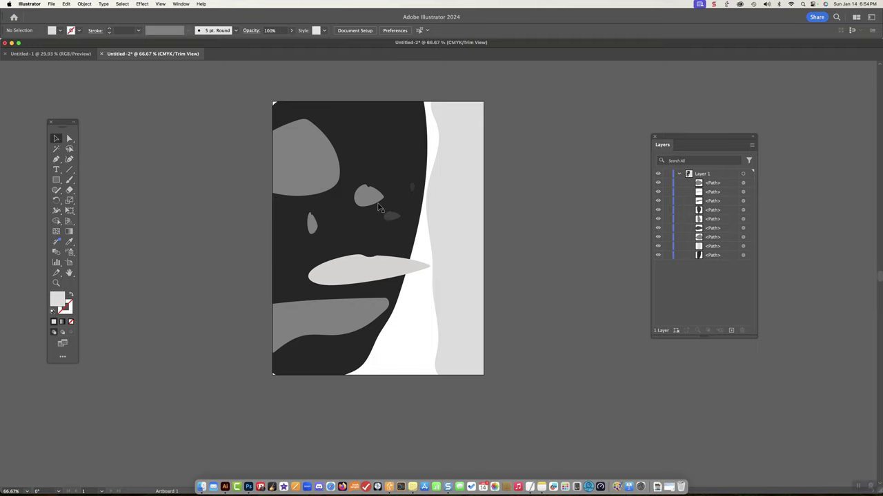
- Move the long gray shape rightward across the white gap and send it to the bottom of Layer 1's stacking order
mouse_move(328, 321)
mouse_down()
mouse_move(506, 315)
mouse_move(405, 346)
mouse_move(367, 344)
mouse_move(365, 334)
mouse_move(409, 328)
mouse_up()
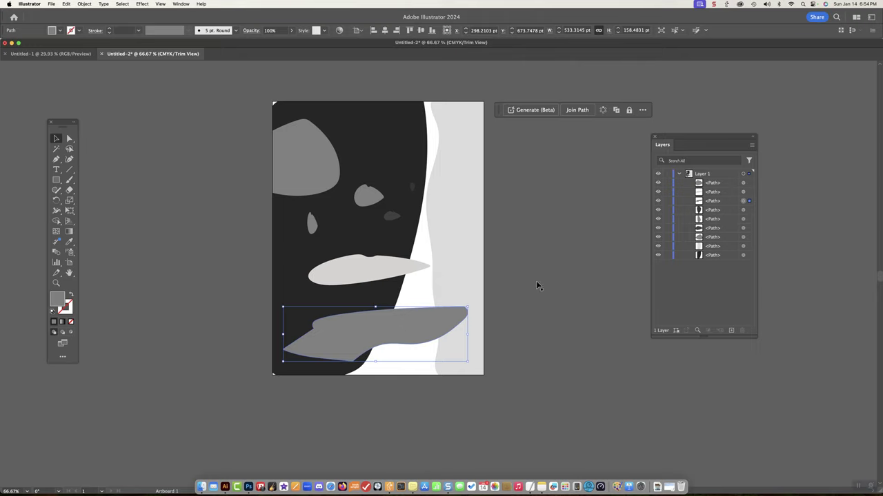
drag(720, 201, 712, 260)
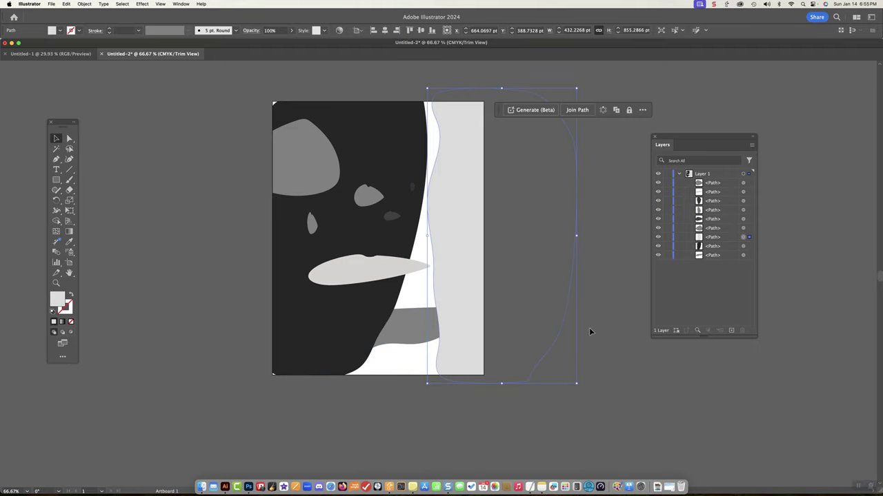
click(606, 336)
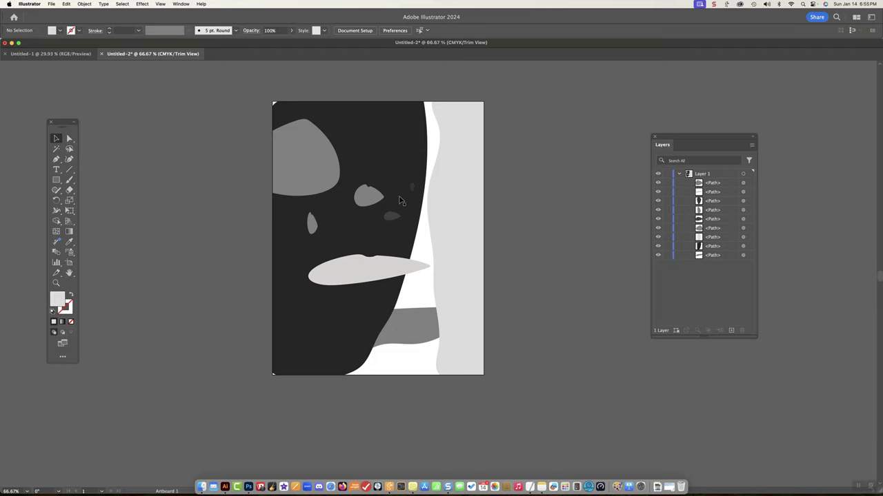
click(402, 138)
click(458, 165)
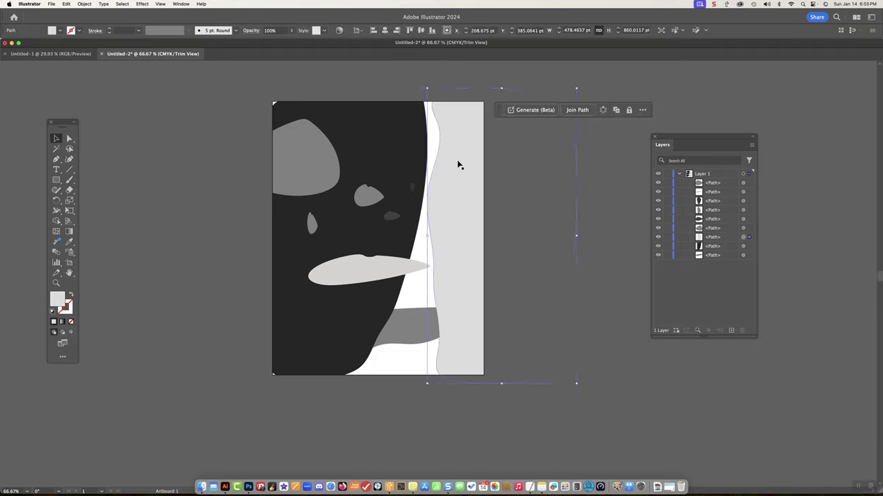
click(613, 286)
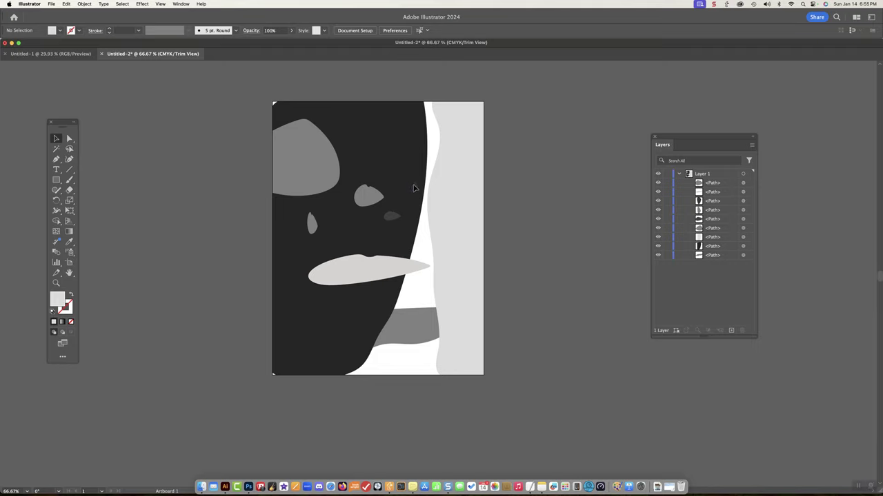
- Move the tiny dark shape, the small gray shape and the small dark oval into a vertical cluster on the large light shape's inner edge
click(437, 180)
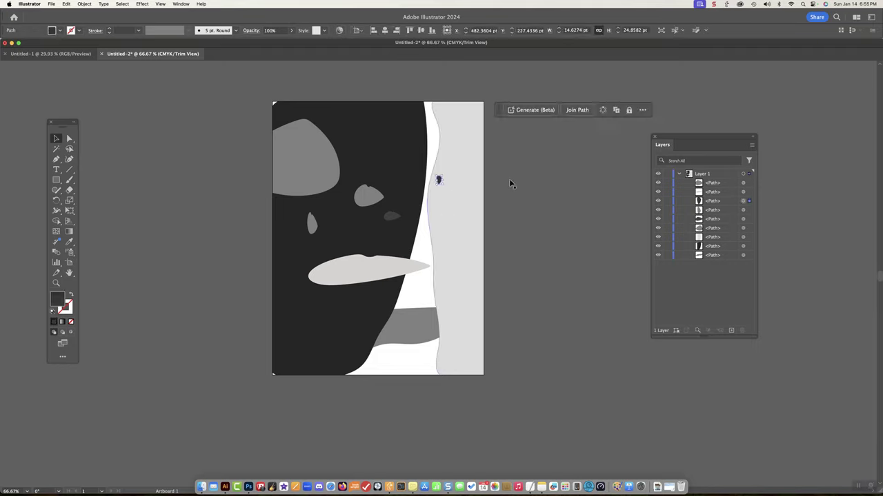
click(609, 255)
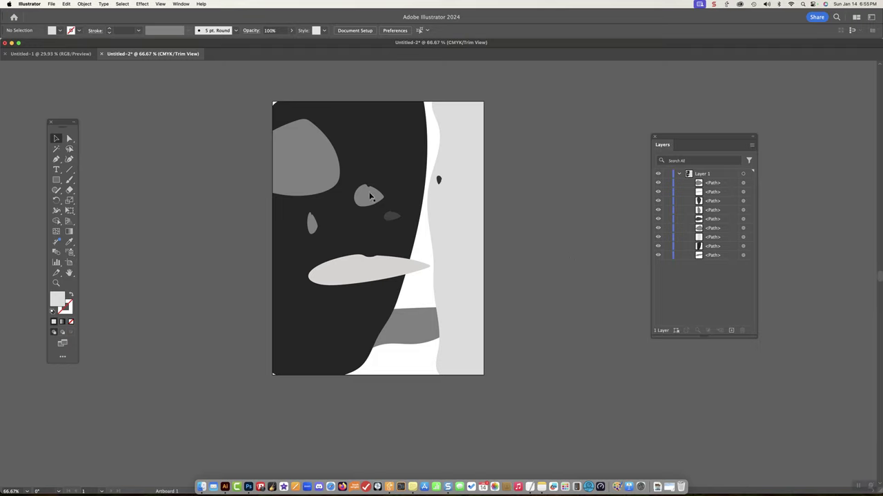
drag(370, 197, 447, 193)
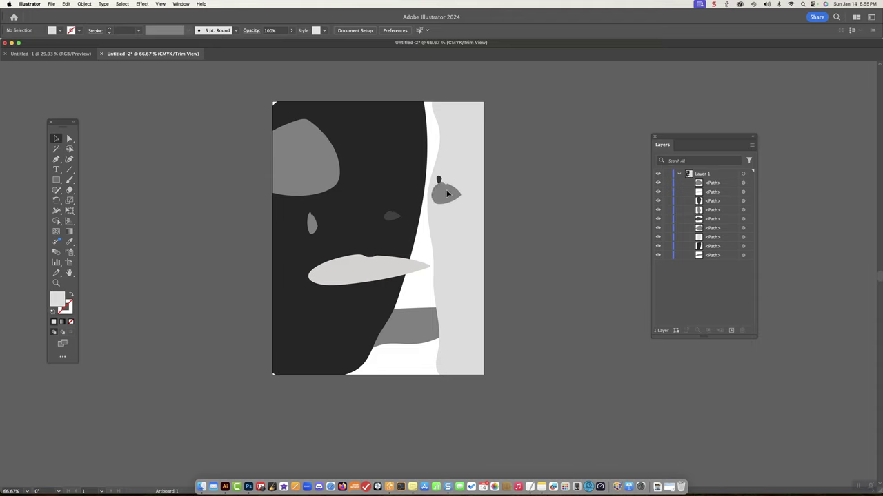
drag(391, 217, 441, 209)
click(508, 217)
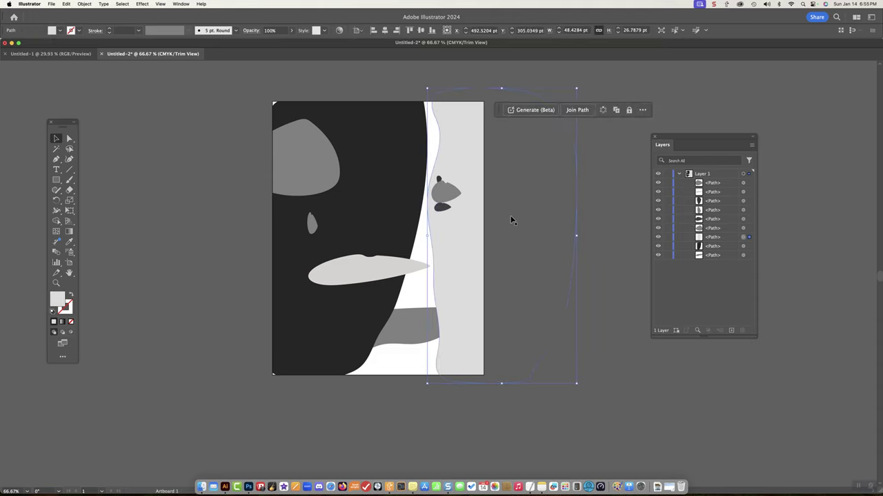
click(607, 308)
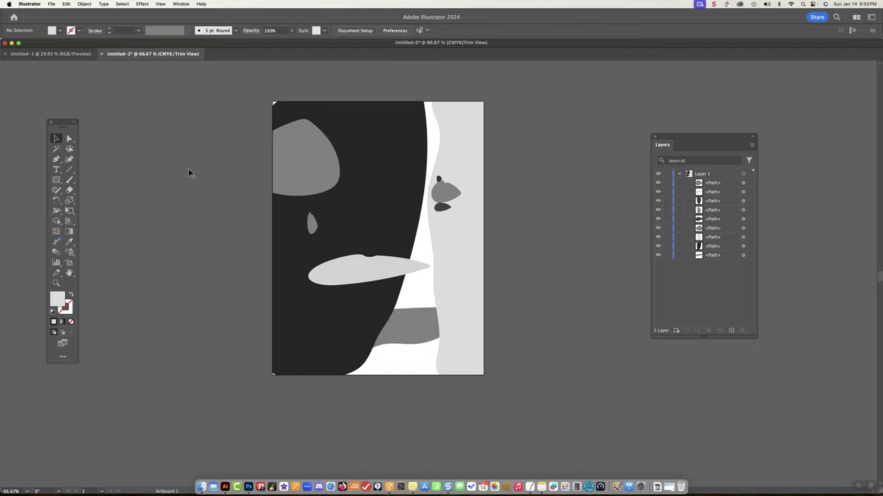
- Move the small gray teardrop up and rightward within the large dark shape and change its fill to light gray EAE8E8
drag(313, 225, 374, 185)
double_click(373, 181)
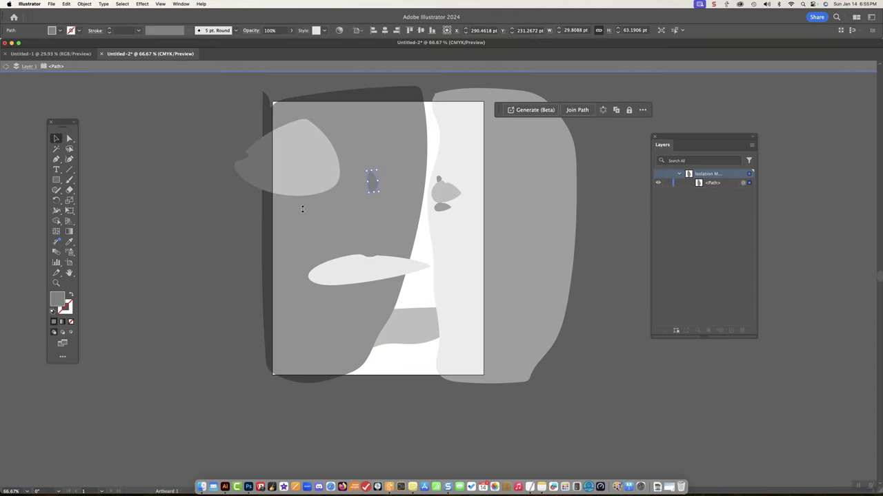
double_click(58, 300)
drag(613, 157, 599, 153)
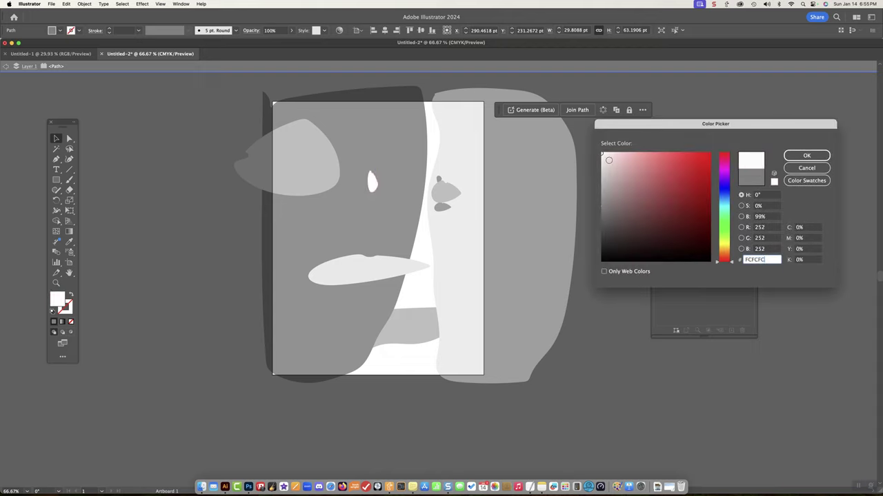
mouse_move(604, 157)
mouse_down()
mouse_move(602, 166)
mouse_move(603, 147)
mouse_move(602, 160)
mouse_up()
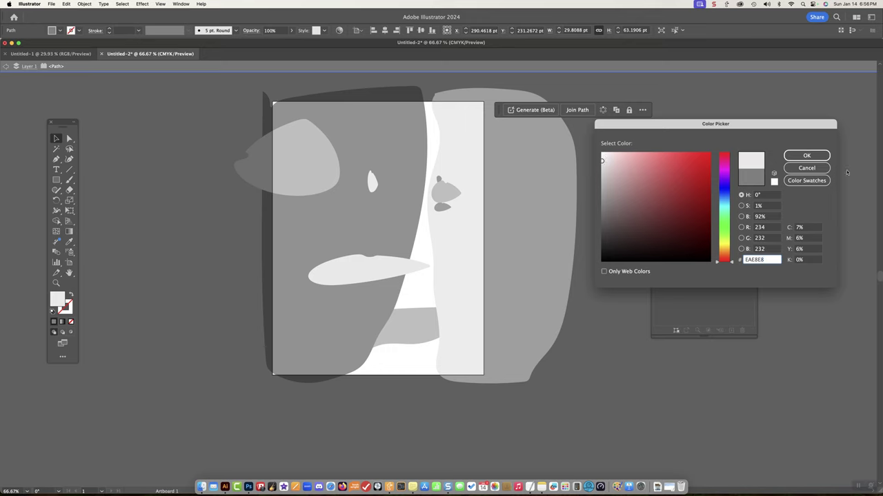
click(805, 157)
double_click(613, 348)
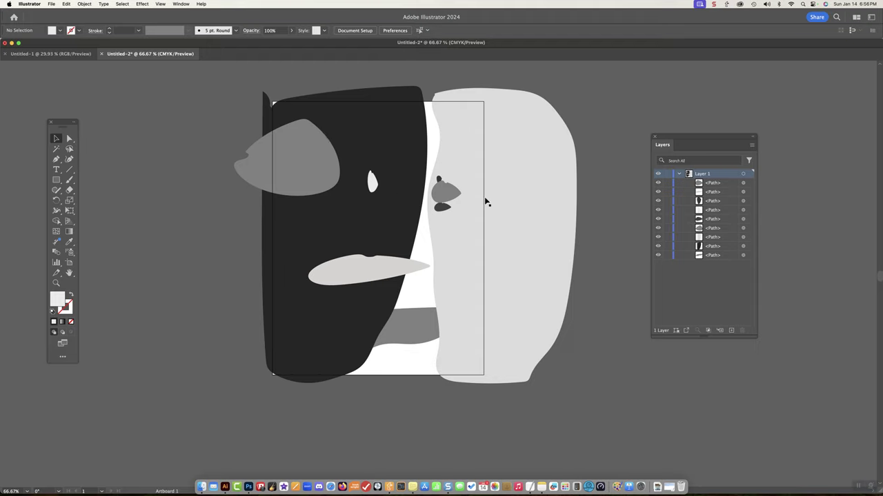
- Move the light leaf across the artboard's left edge, tuck the light teardrop behind the large gray shape's edge, and show the composition in Trim View
drag(330, 274, 274, 292)
drag(371, 184, 340, 188)
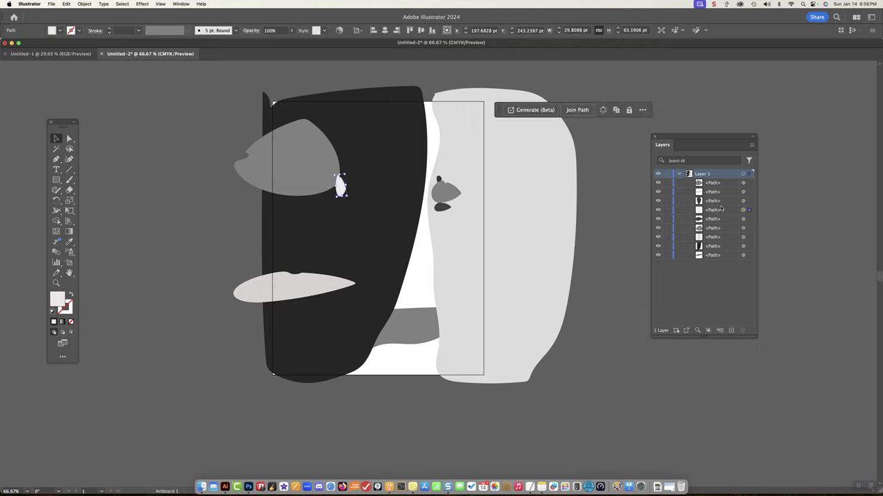
drag(717, 211, 713, 243)
click(615, 222)
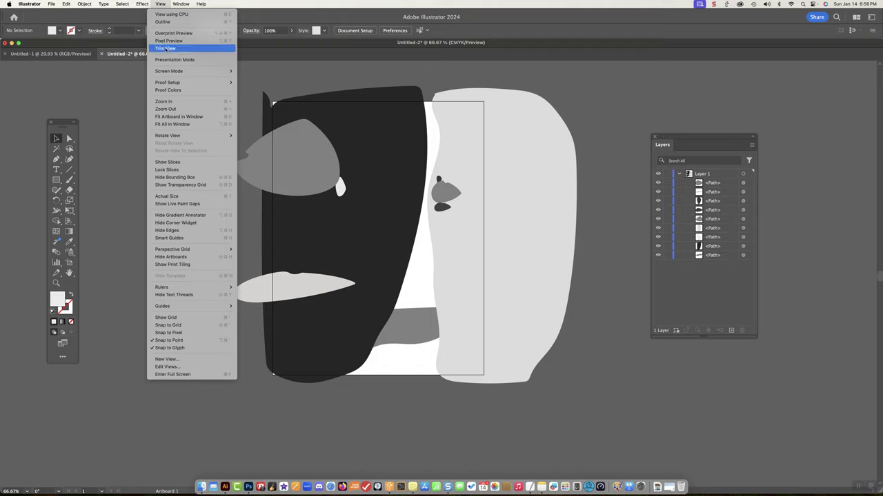
click(166, 48)
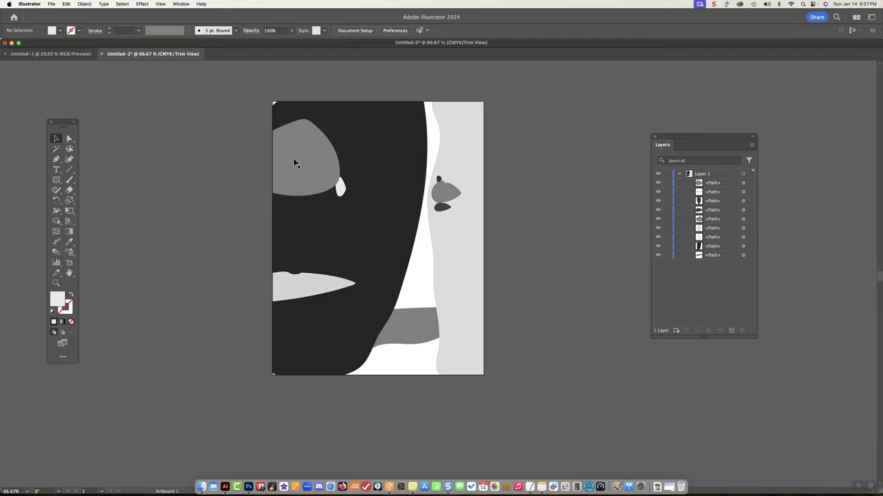
- Lower the large gray shape onto the cropped light leaf at the artboard's left edge and nudge the light teardrop upward
drag(319, 176, 294, 246)
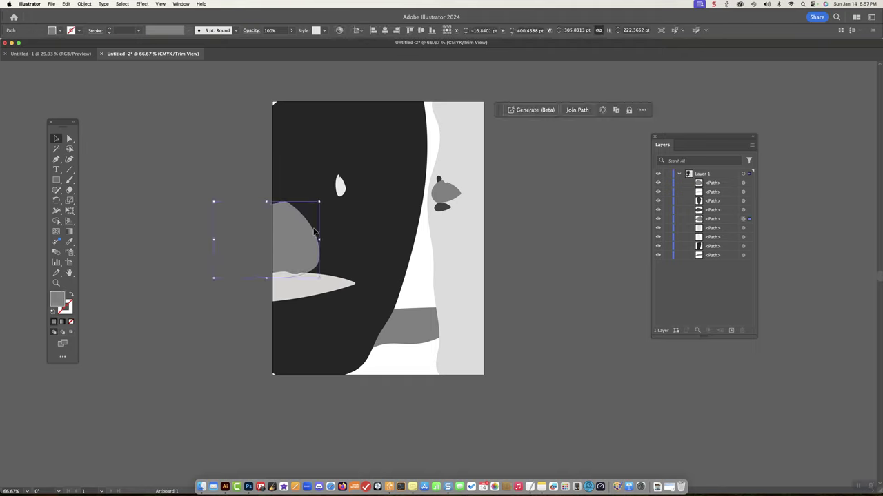
click(513, 180)
click(627, 185)
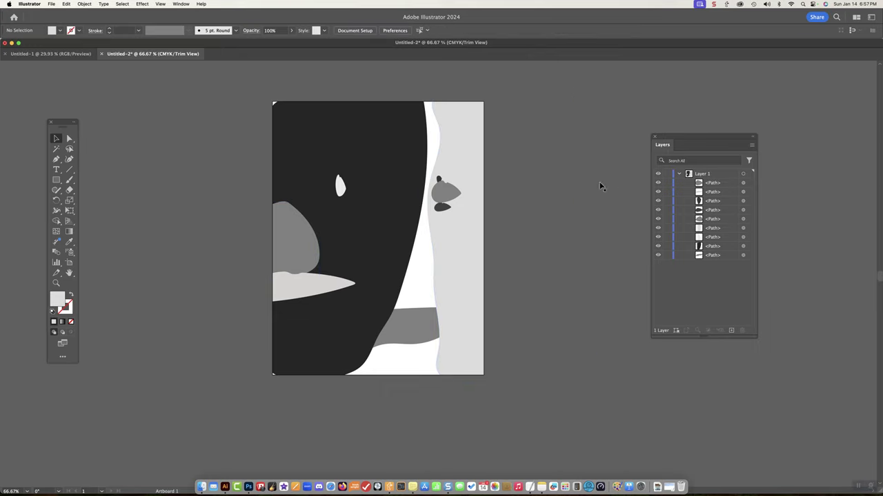
click(341, 177)
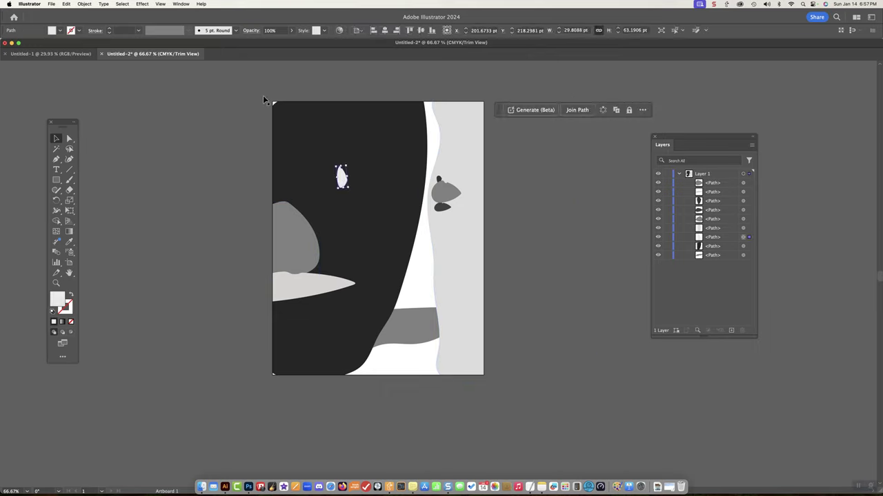
click(596, 207)
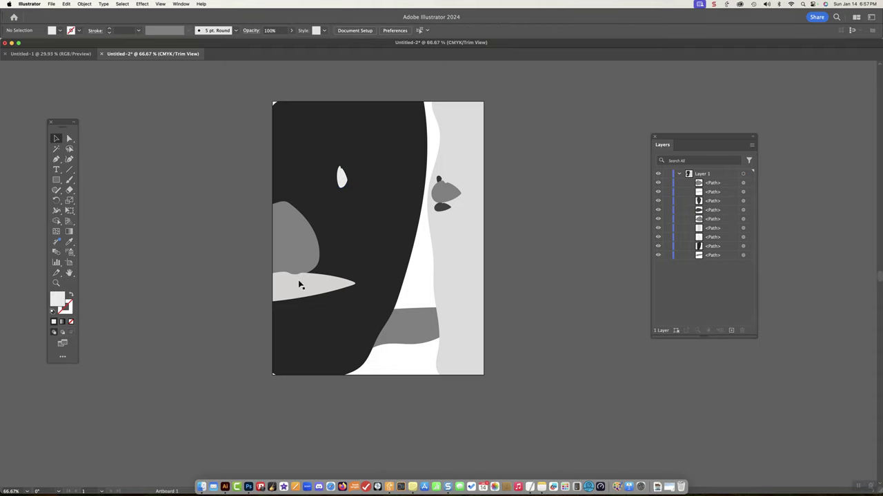
- Shift the light leaf and the large gray shape slightly lower together, and nudge the large light shape slightly rightward
mouse_move(299, 284)
mouse_down()
mouse_move(301, 310)
mouse_move(298, 284)
mouse_move(297, 293)
mouse_up()
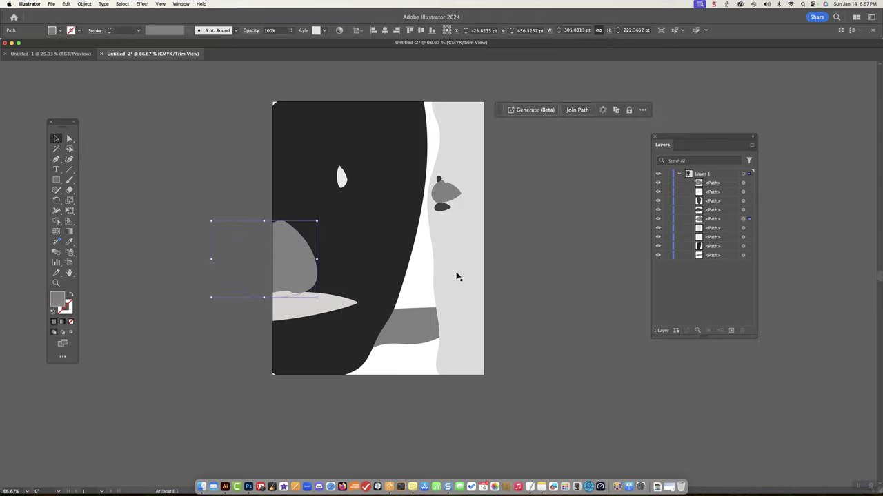
click(562, 266)
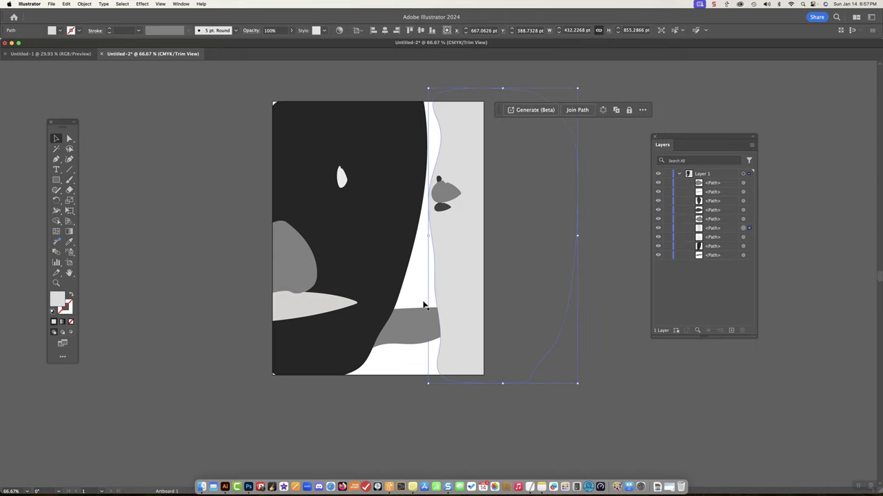
click(608, 277)
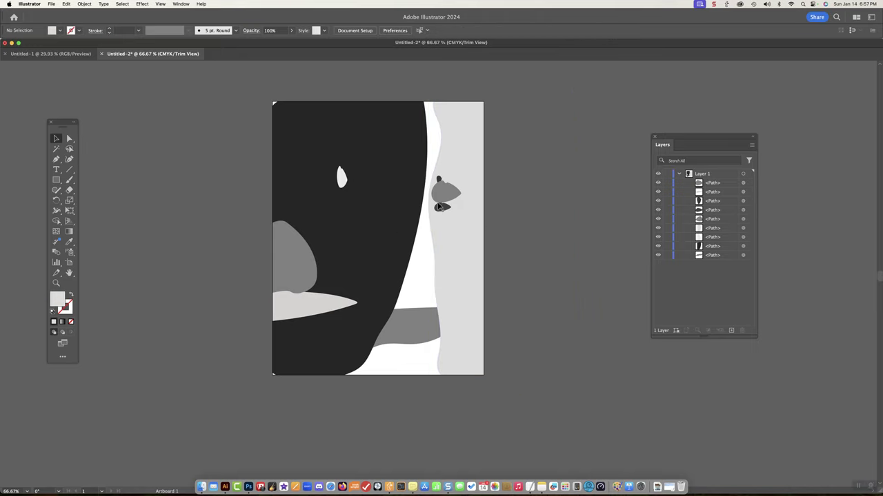
- Scatter the cluster: small gray shape lower over the white gap, dark oval across the artboard's right edge, tiny dark shape against the large dark shape's edge
drag(443, 202, 435, 256)
drag(446, 209, 482, 222)
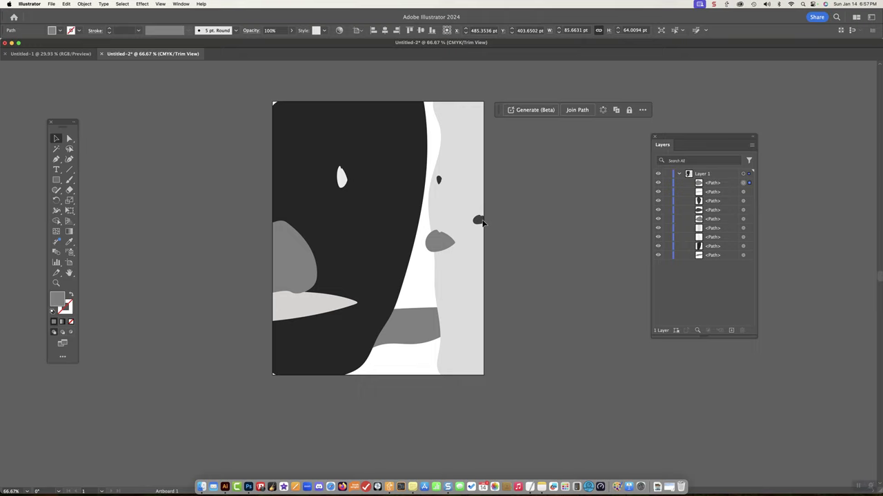
click(440, 183)
drag(439, 182, 424, 193)
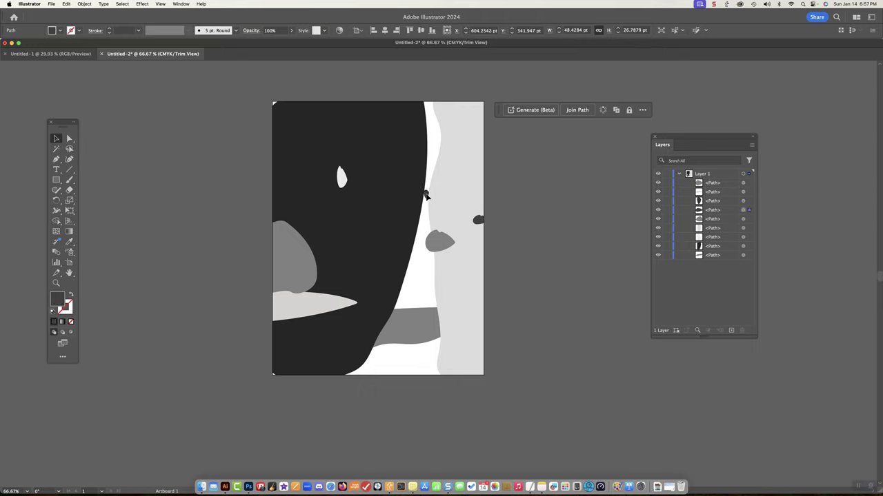
click(572, 219)
click(678, 435)
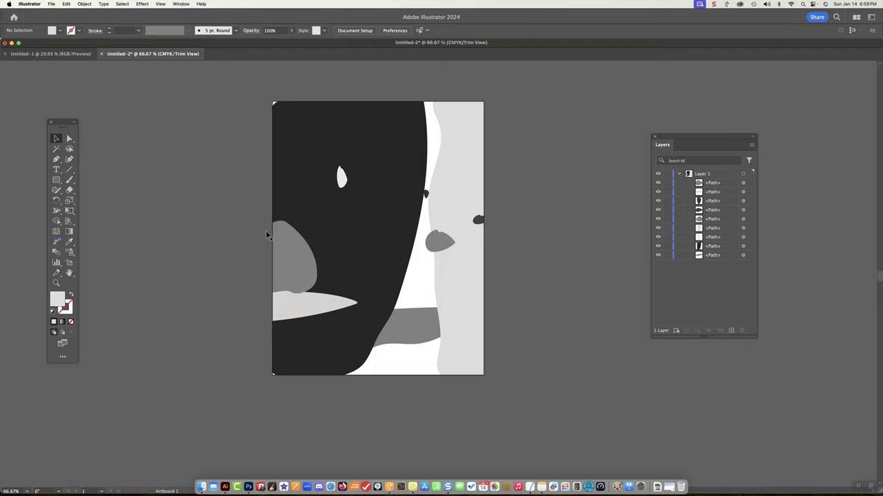
- Group the large gray shape and the small gray and dark shapes closely inside the large dark shape, and shift the light leaf up and leftward
drag(291, 262, 372, 215)
drag(436, 243, 383, 182)
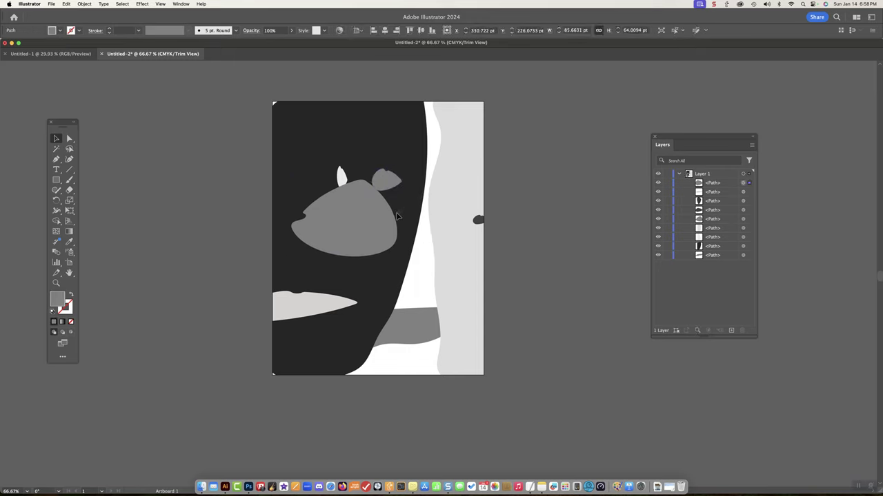
click(398, 215)
drag(476, 223, 389, 257)
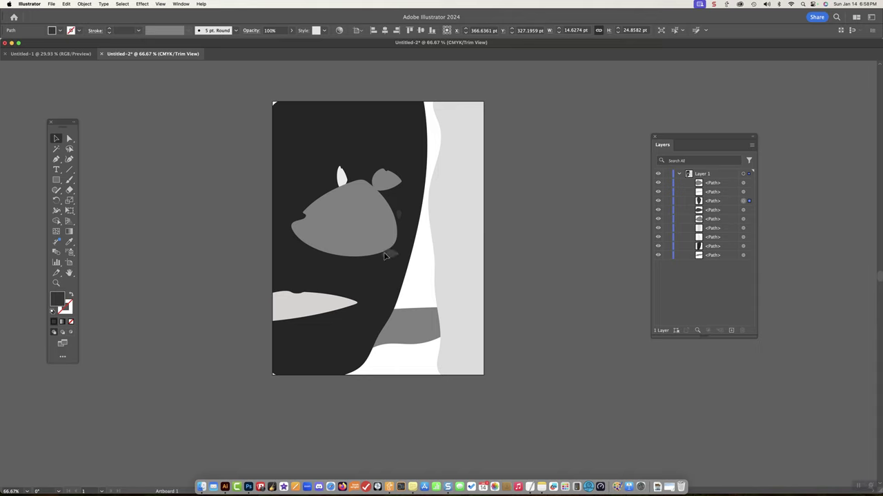
drag(327, 299, 272, 288)
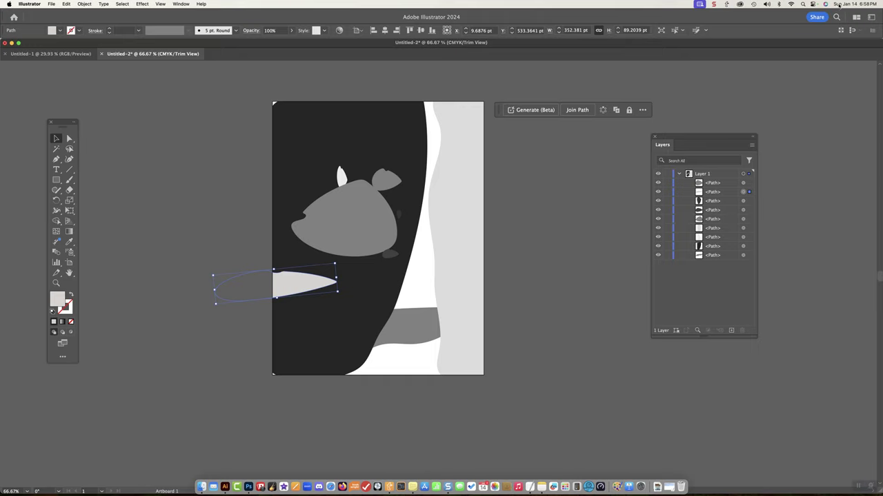
click(715, 4)
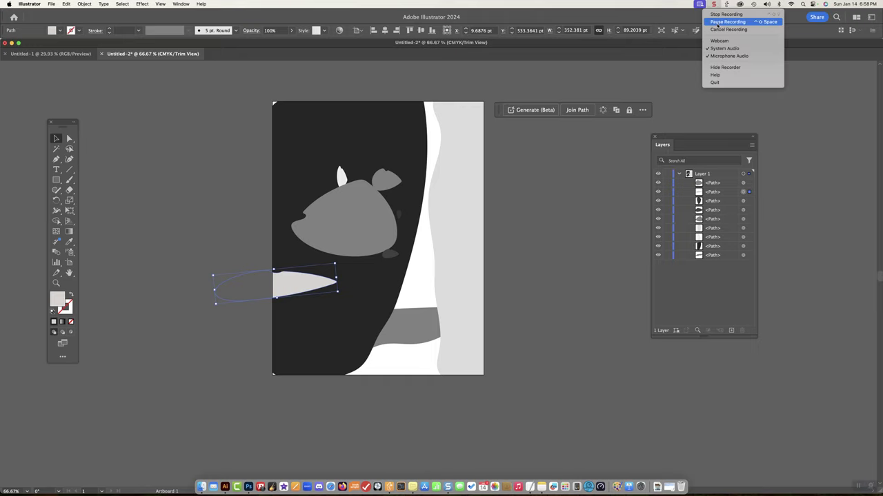
click(741, 25)
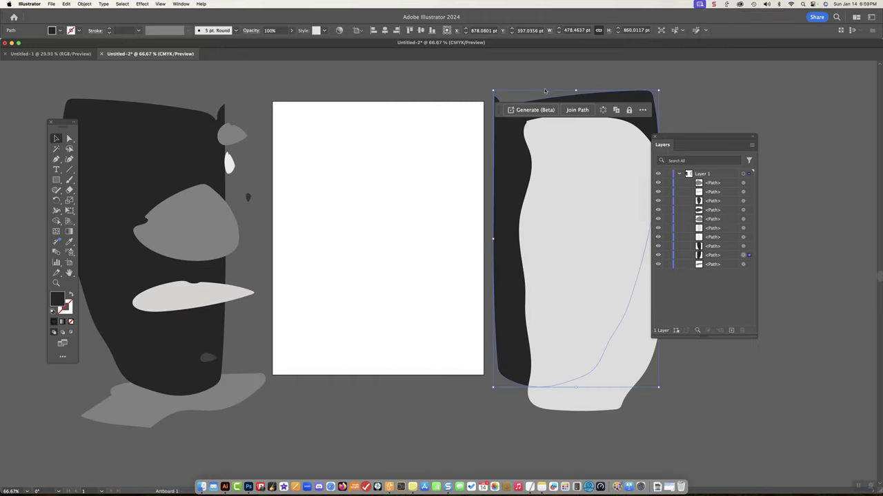
- Move the Layers panel clear of the artwork and place the two mirrored large dark shapes side by side on the artboard, slightly overlapping at its center
click(542, 83)
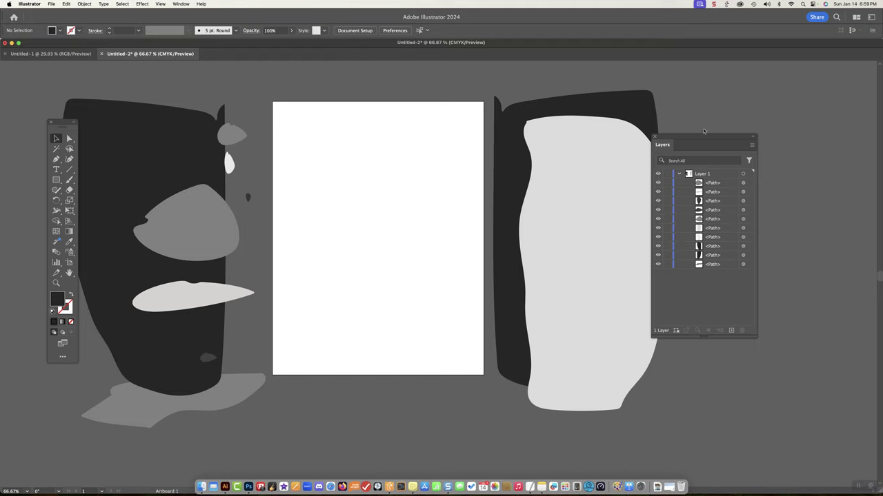
drag(675, 139, 697, 139)
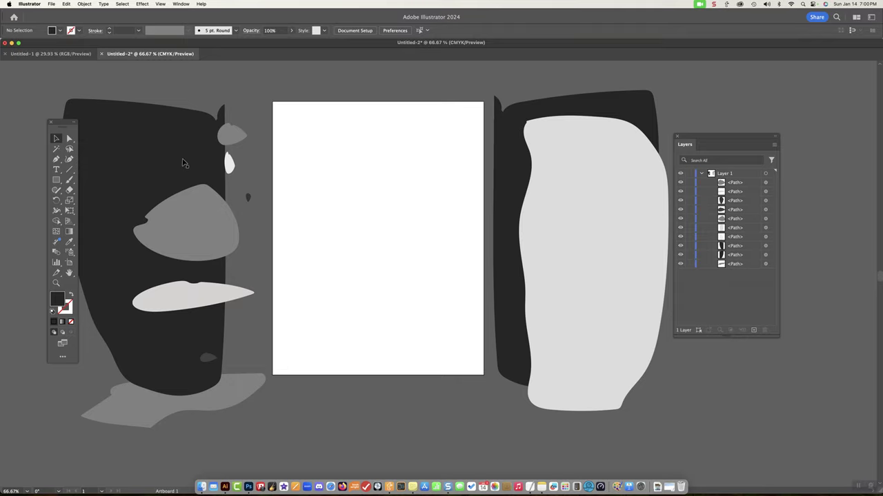
drag(183, 159, 335, 146)
drag(517, 174, 396, 176)
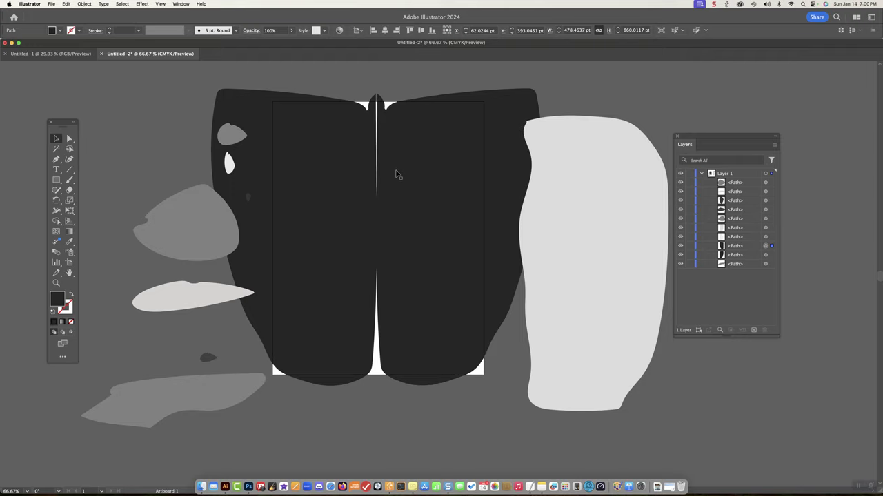
drag(396, 175, 394, 176)
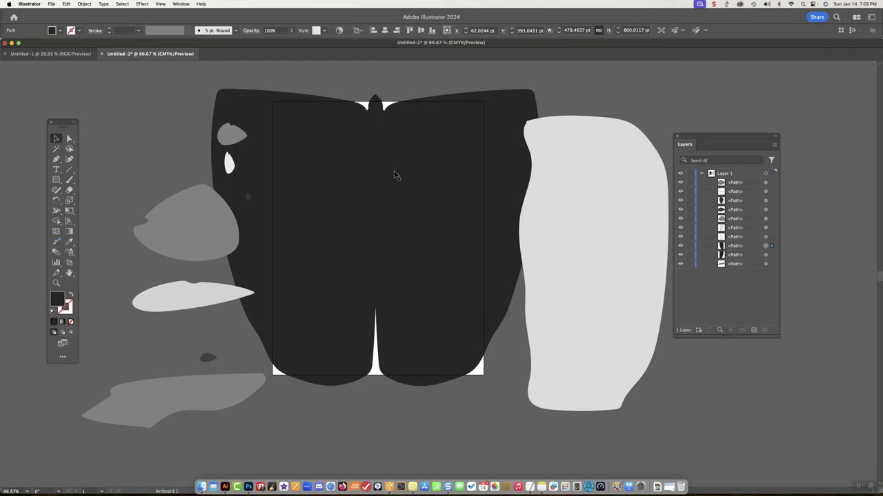
click(394, 175)
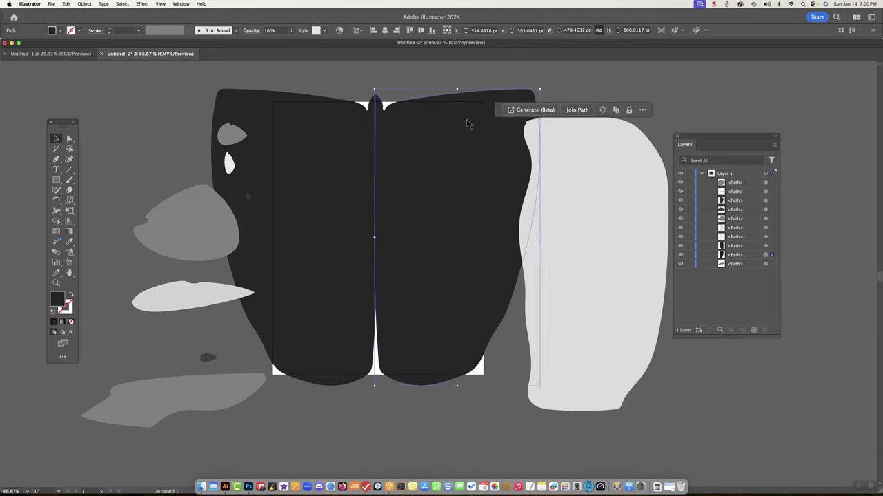
click(573, 84)
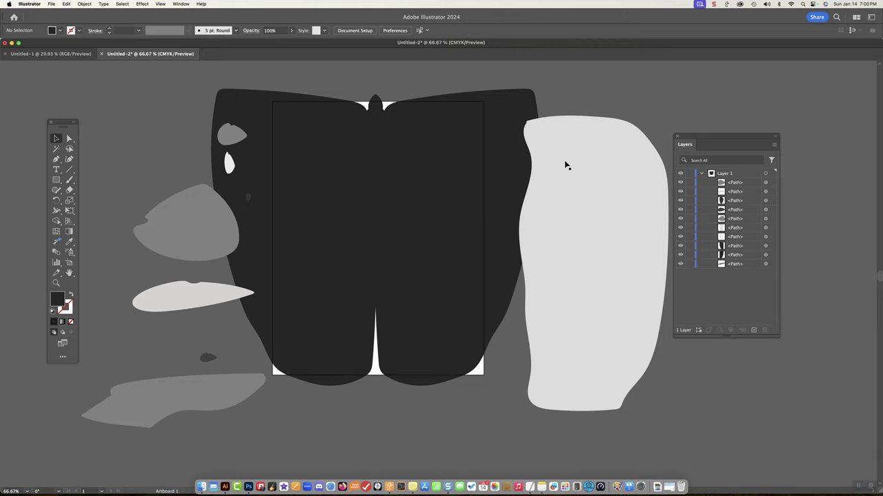
- Move the large light shape over the right-hand dark shape, duplicate it, and reflect the copy across the vertical axis
drag(564, 229, 438, 225)
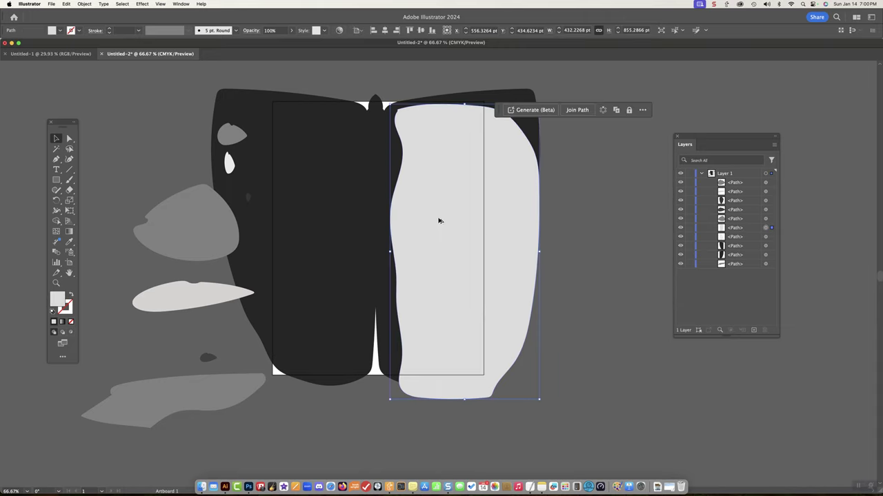
right_click(439, 220)
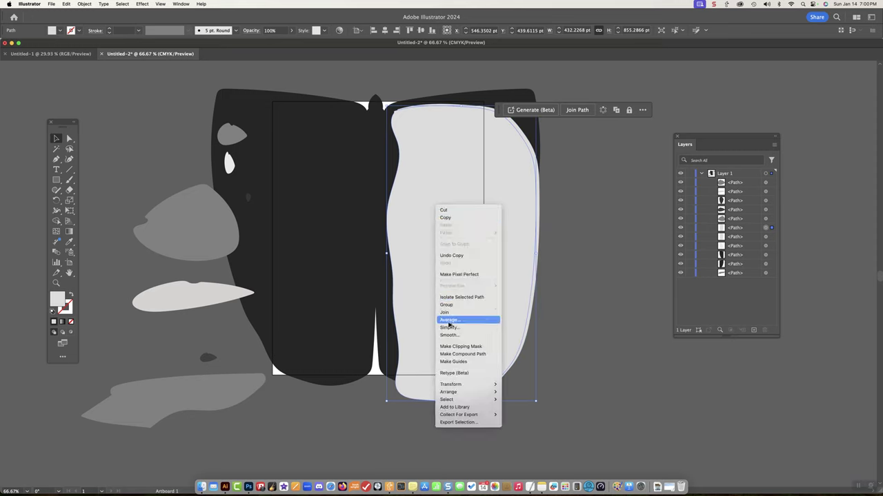
mouse_move(447, 385)
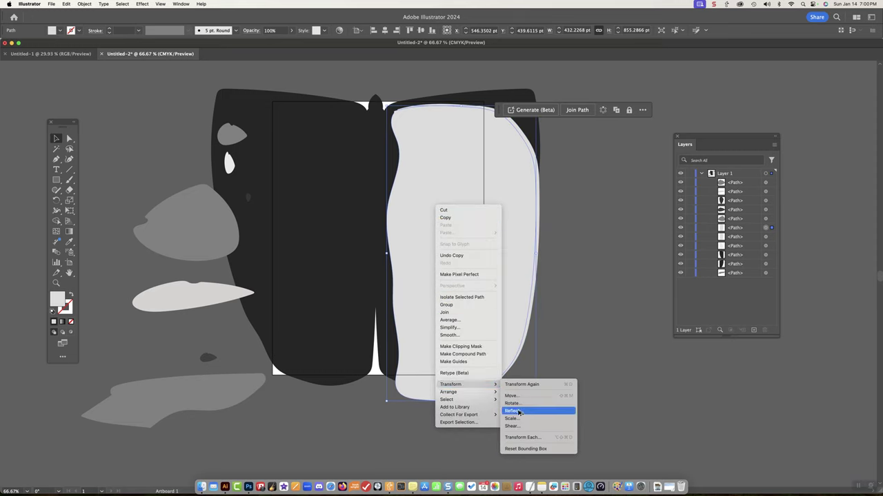
click(514, 411)
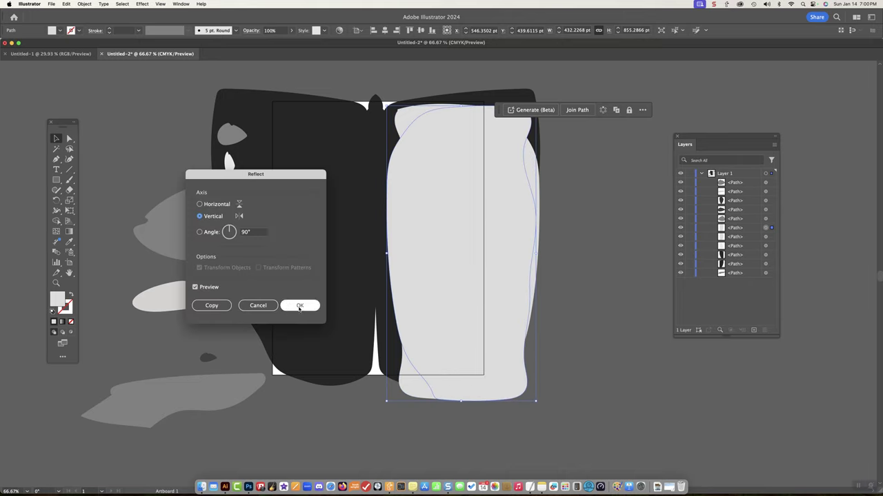
click(300, 305)
- Move the reflected light copy onto the left-hand dark shape, scale it down to about 270 by 551 pt, and place it inside that shape
drag(420, 266, 275, 250)
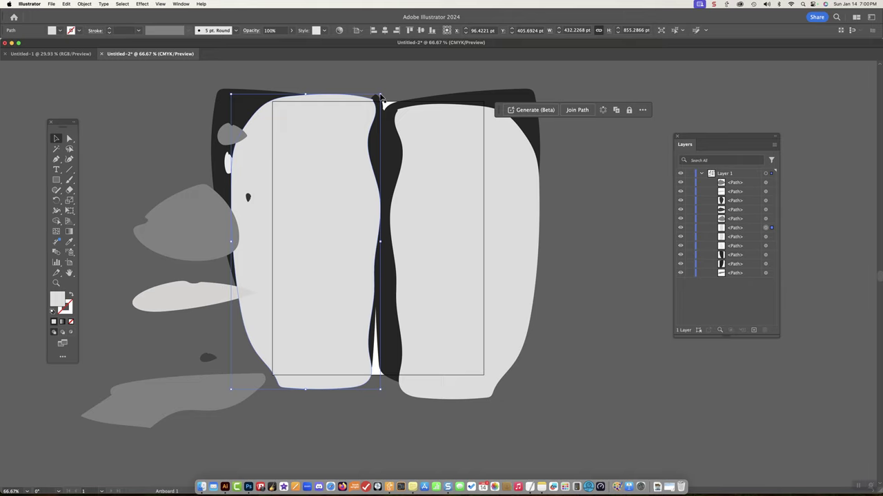
drag(381, 97, 325, 201)
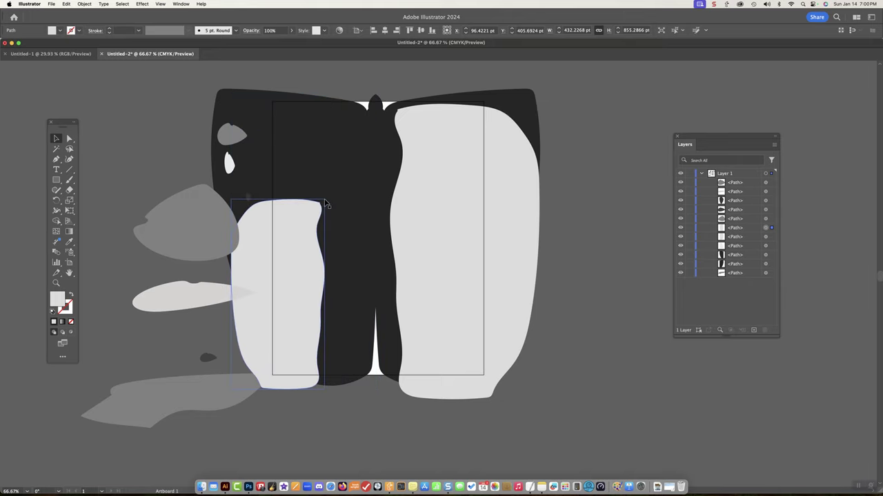
drag(298, 285, 344, 225)
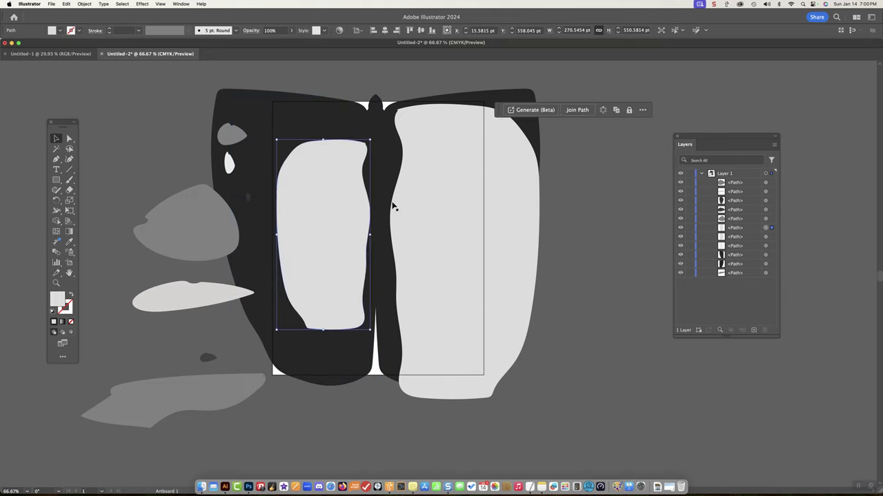
- Scale the right-hand light shape down to about 288 by 548 pt beside its mirrored counterpart, and spread both light shapes outward from the center
click(422, 201)
drag(390, 107, 394, 189)
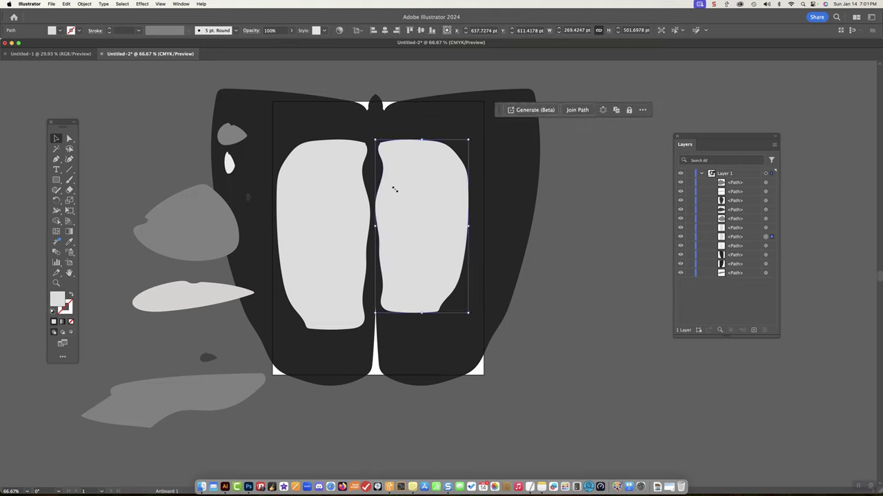
drag(468, 315, 475, 329)
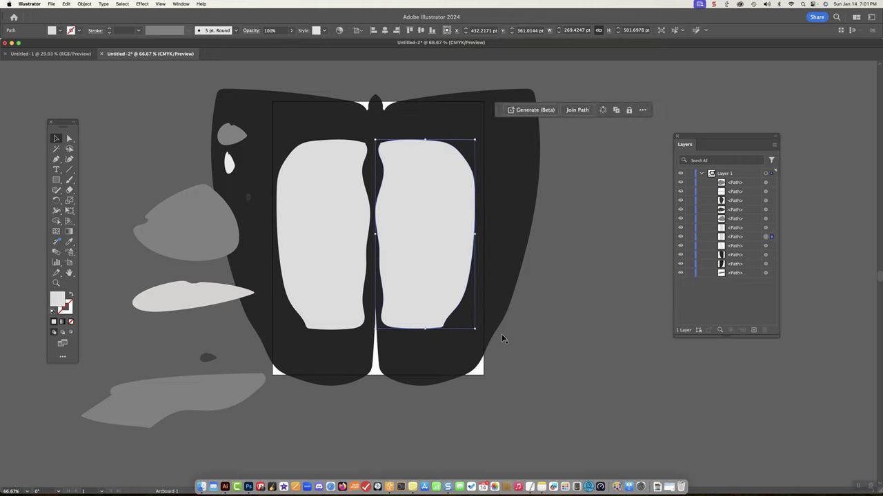
click(542, 345)
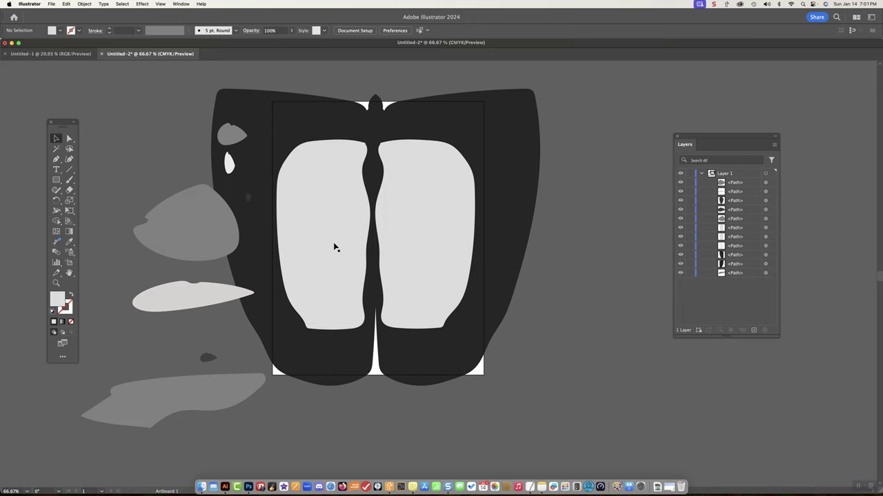
drag(334, 247, 322, 246)
drag(410, 250, 427, 251)
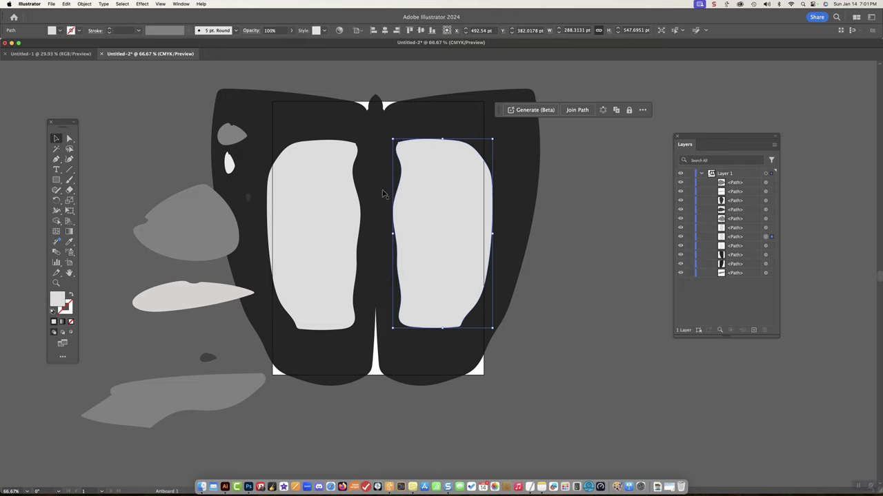
- Stack the small gray shape, upright, and the small white leaf between the light shapes, and place the tiny dark shape on the leaf's lower end
drag(230, 136, 378, 188)
click(560, 259)
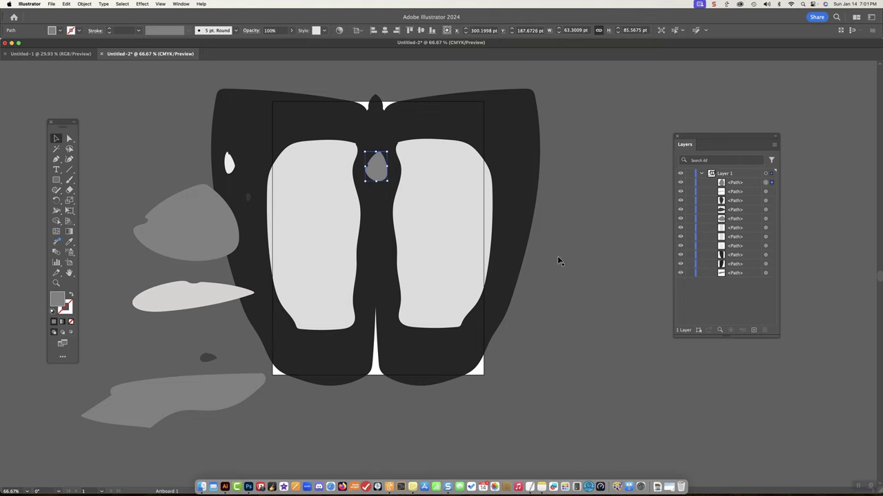
drag(233, 171, 380, 200)
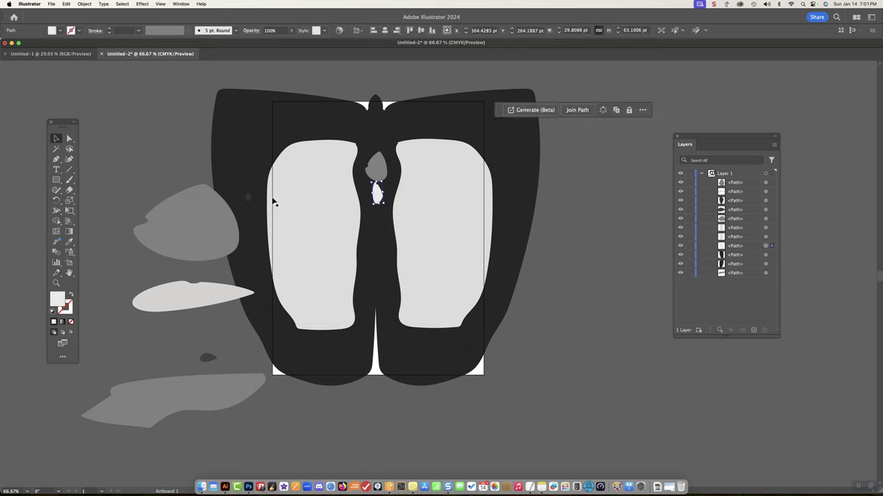
drag(250, 199, 280, 215)
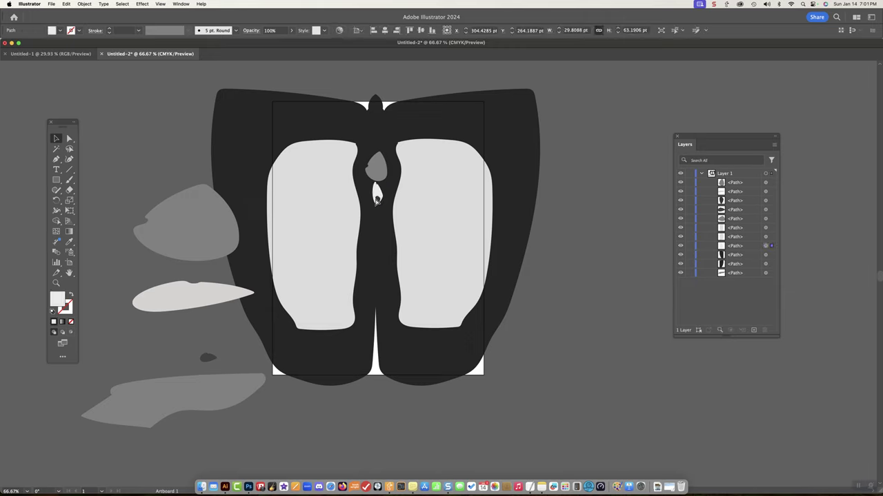
key(super+shift+a)
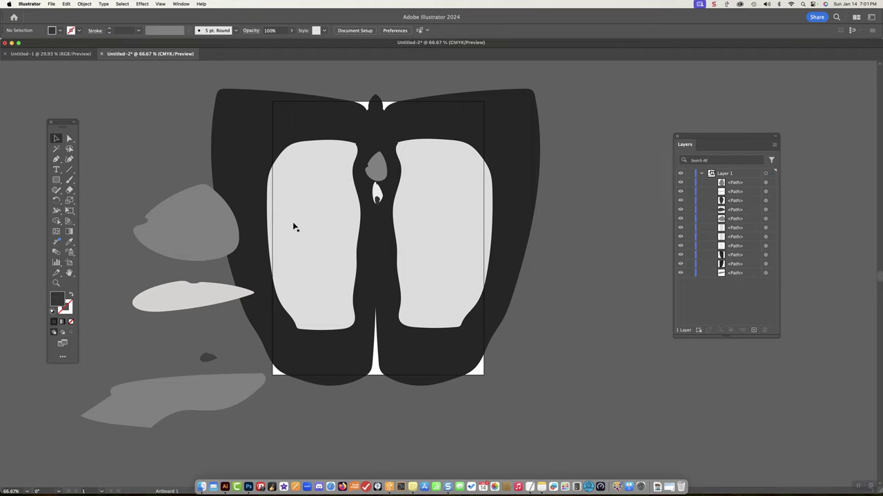
- Overlap the large rounded gray shape on the left light shape's outer edge, and place a copy reflected across the vertical axis on the opposite side
drag(215, 240, 294, 250)
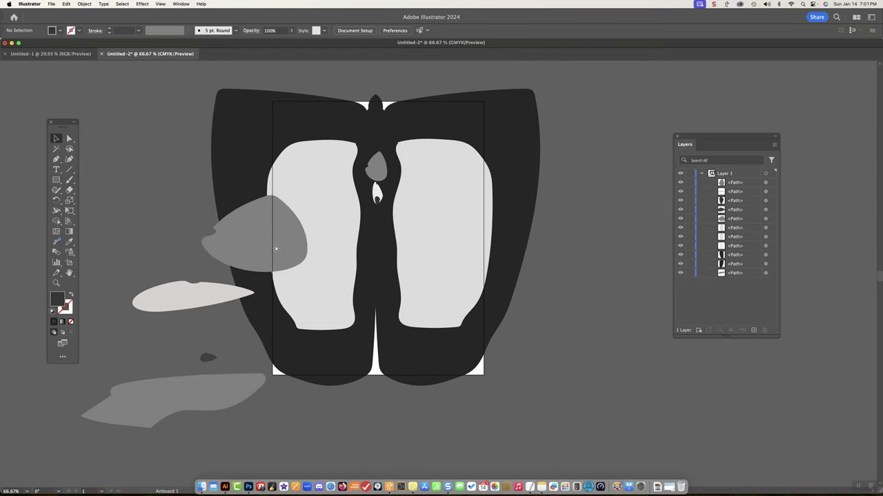
drag(376, 253, 291, 246)
right_click(293, 230)
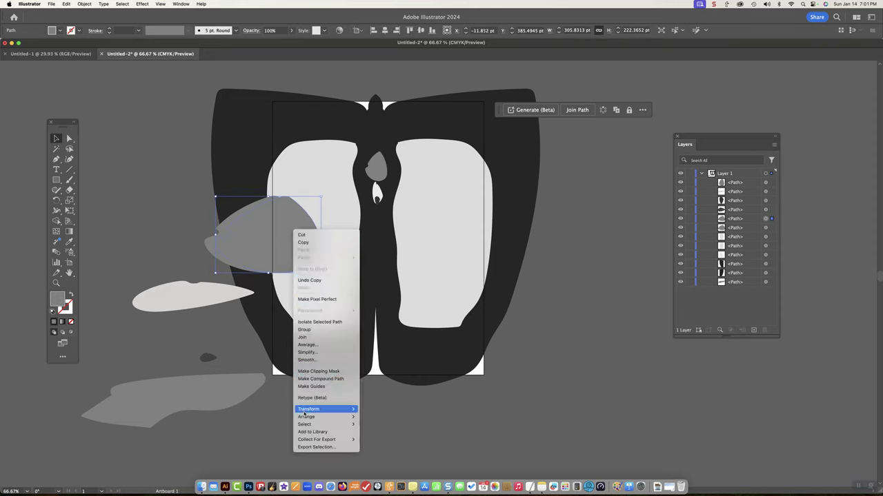
mouse_move(304, 413)
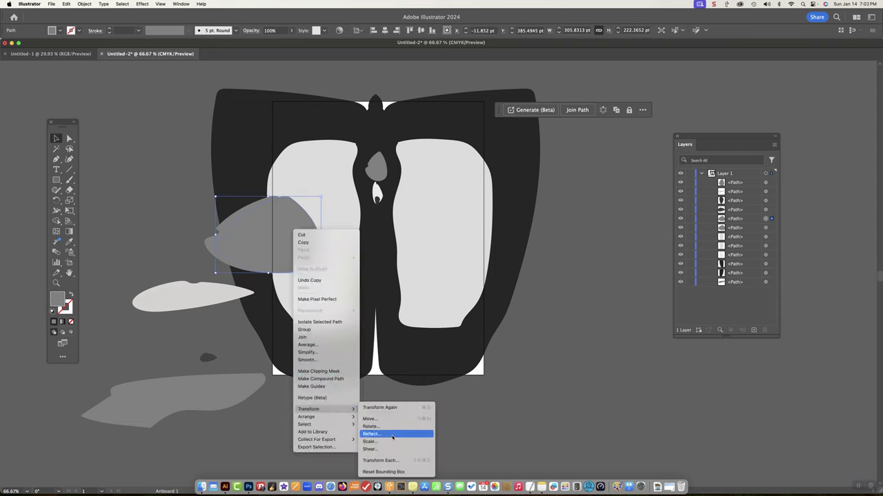
click(392, 434)
click(299, 305)
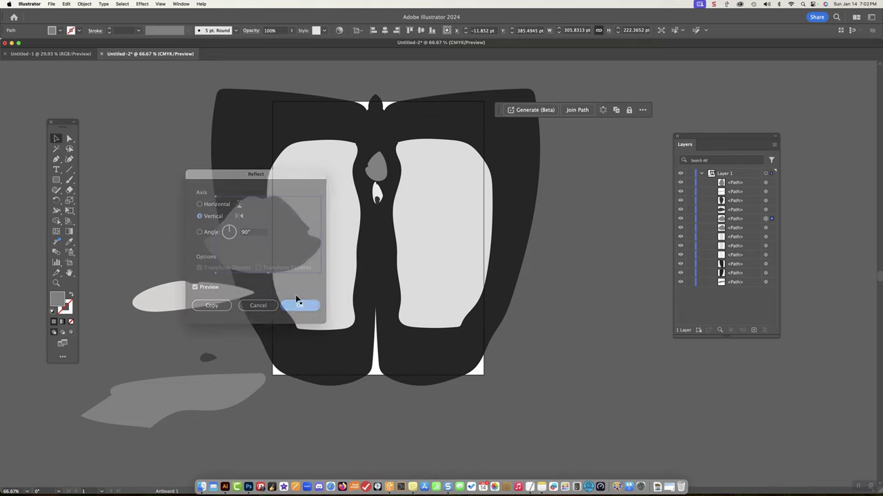
drag(290, 253, 516, 248)
- Rotate the long light leaf upright and place it between the light shapes, over the gap at the artboard's lower center
drag(171, 300, 352, 260)
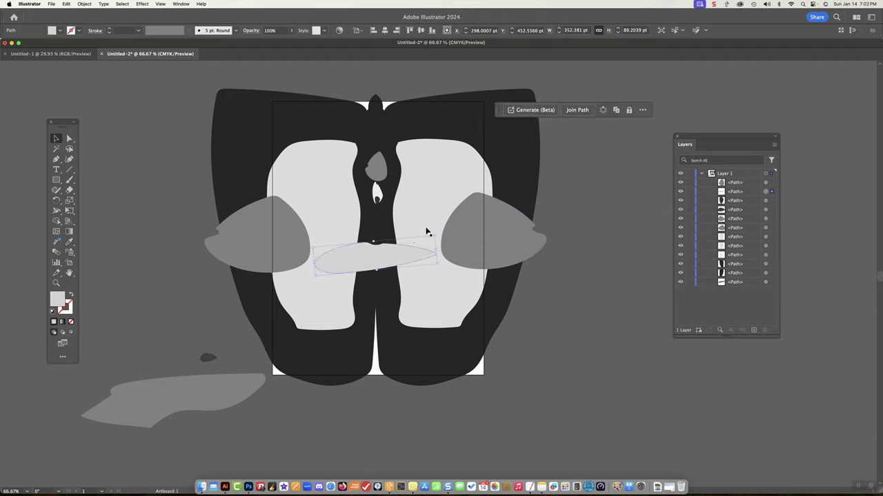
drag(438, 237, 364, 214)
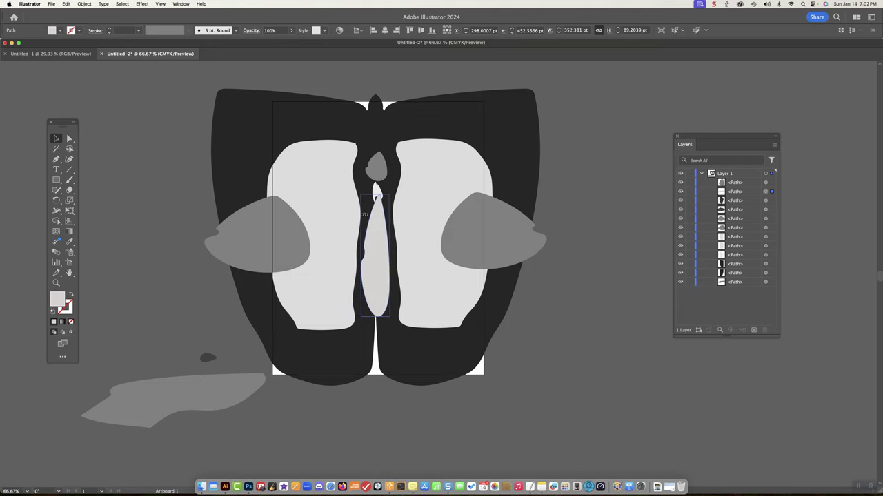
drag(375, 244, 375, 310)
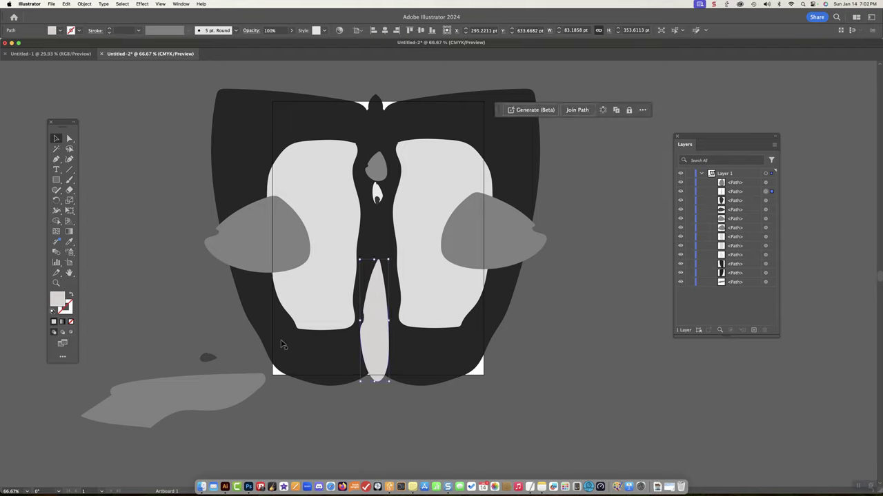
- Move the long gray shape onto the pasteboard at the upper right, and place the small dark shape above the small gray one on the center line
drag(192, 397, 669, 110)
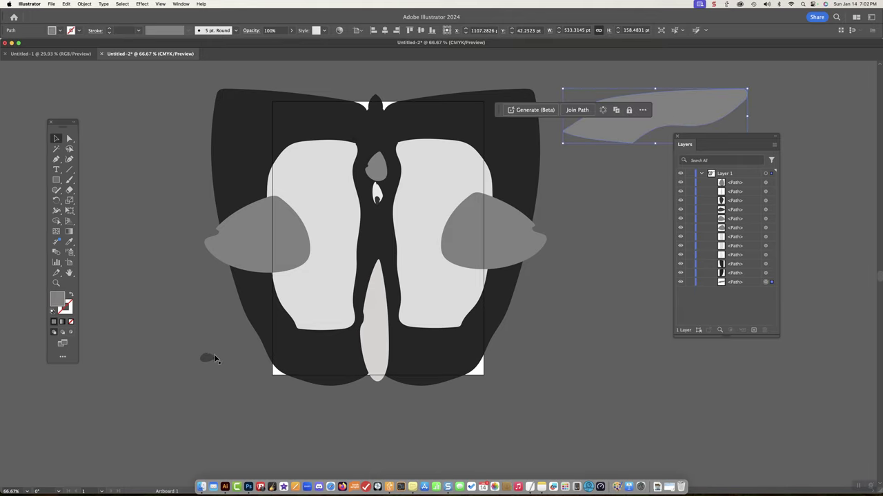
drag(221, 346, 379, 135)
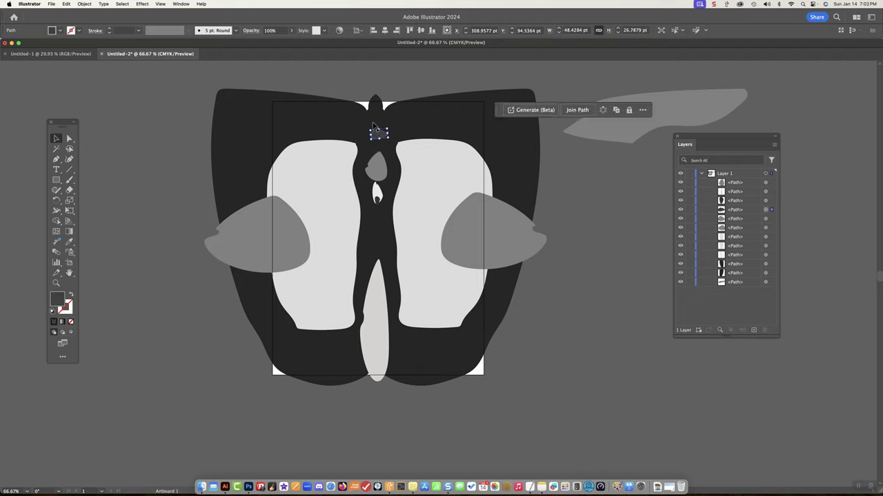
key(shift+super+a)
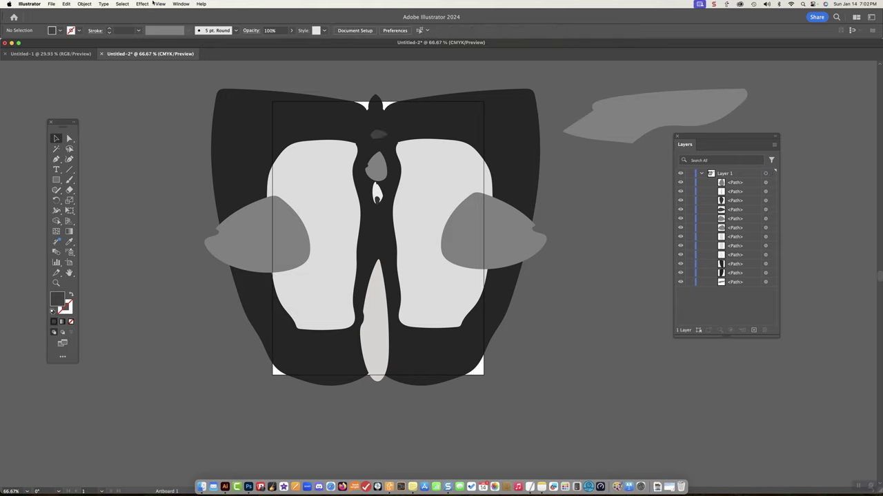
- Crop the display to the artboard with Trim View, and examine the gray and dark shapes that extend past its edges
click(160, 5)
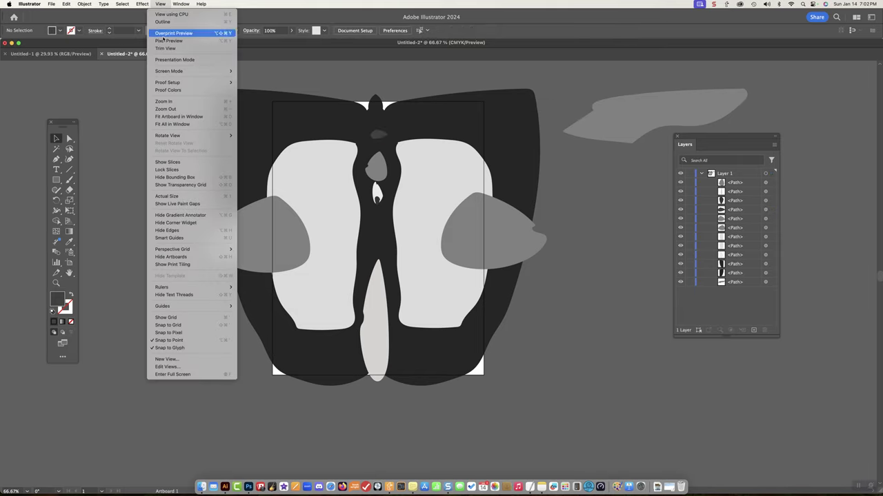
click(166, 48)
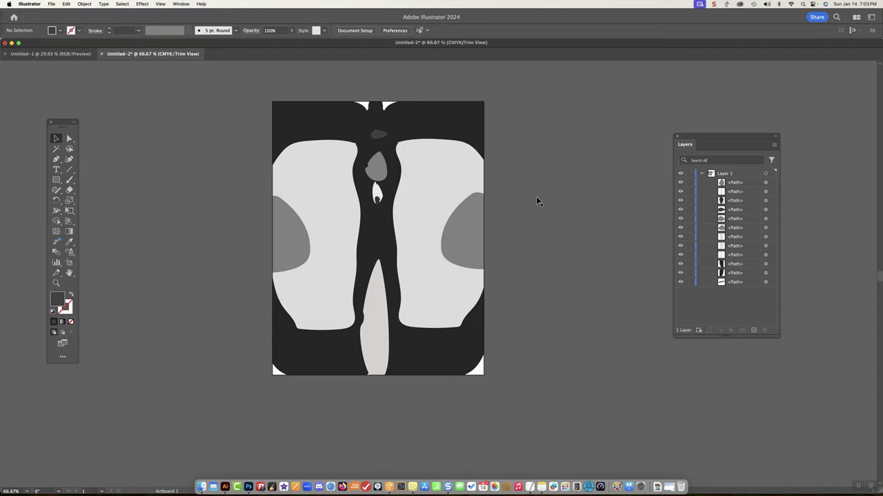
click(468, 232)
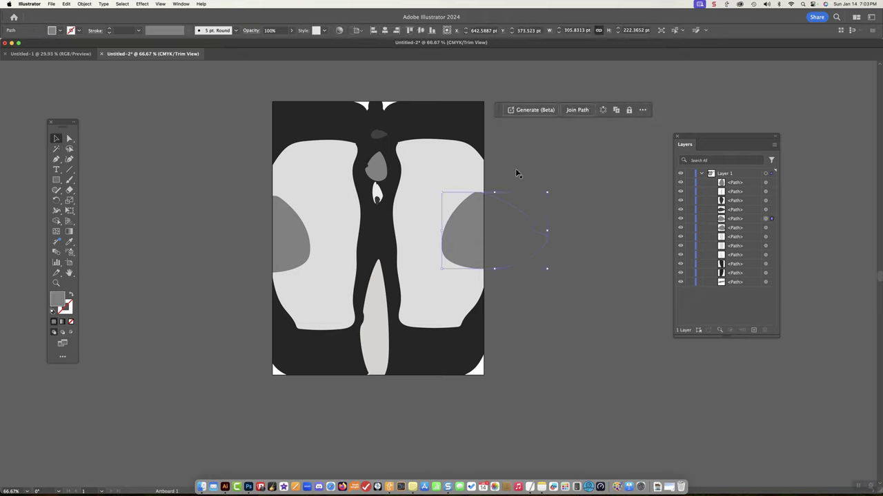
click(453, 135)
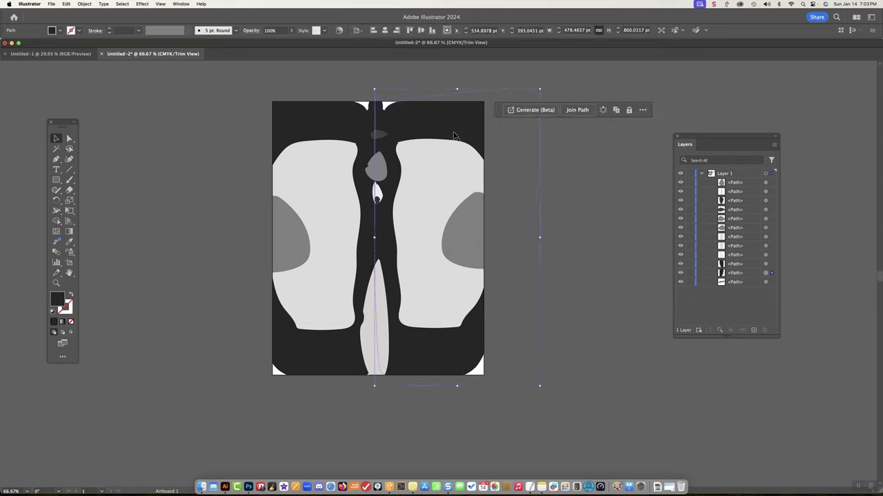
click(332, 132)
click(541, 180)
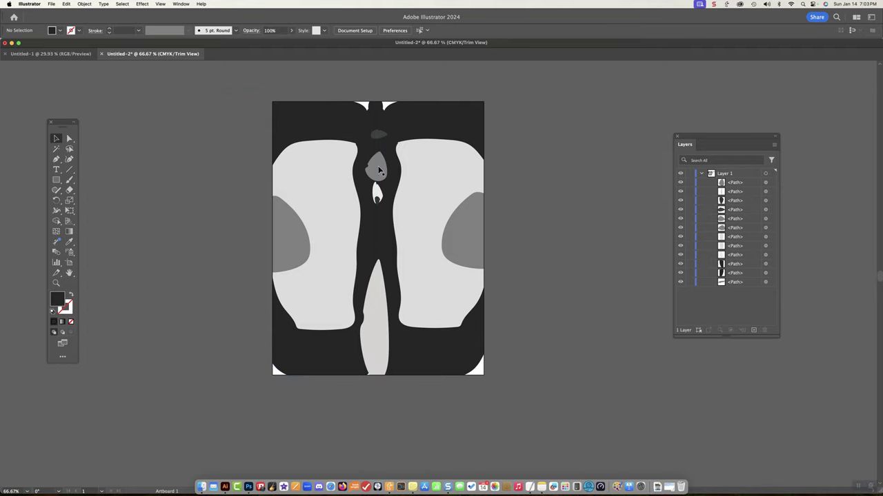
click(377, 195)
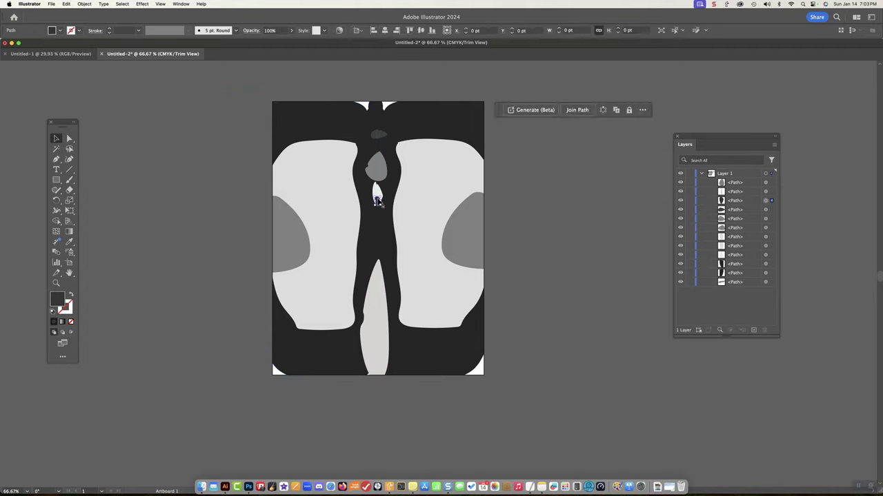
click(445, 117)
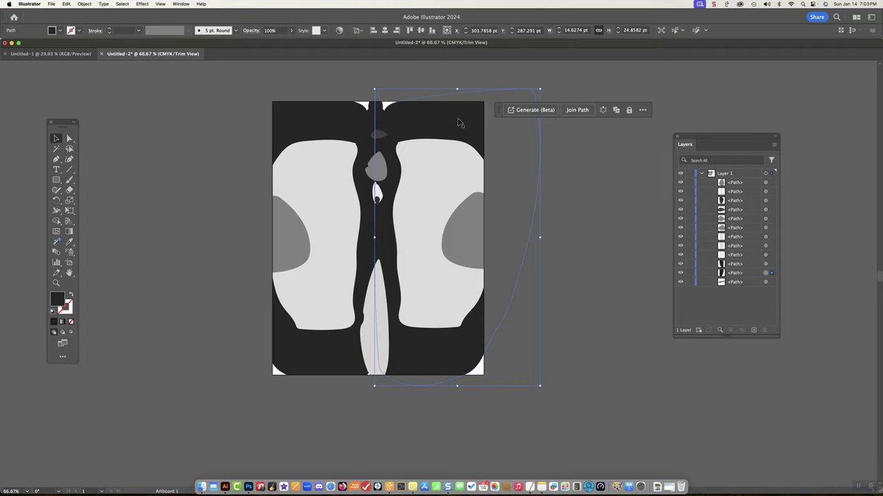
click(578, 188)
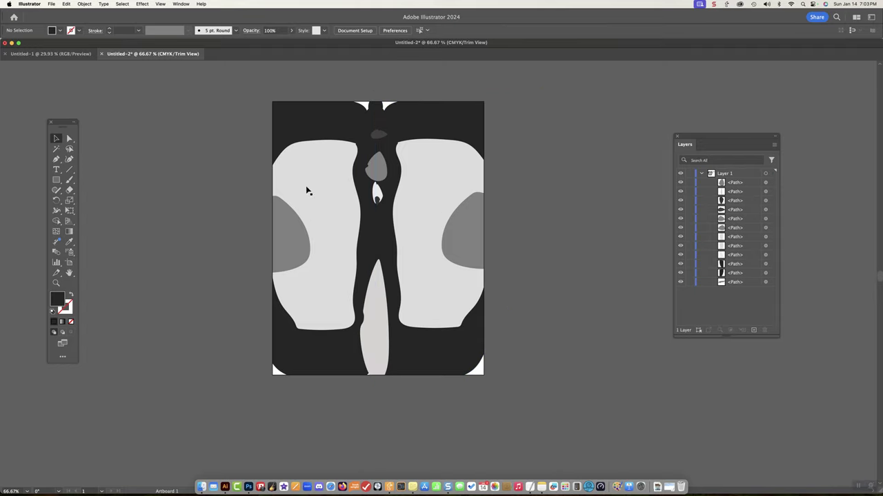